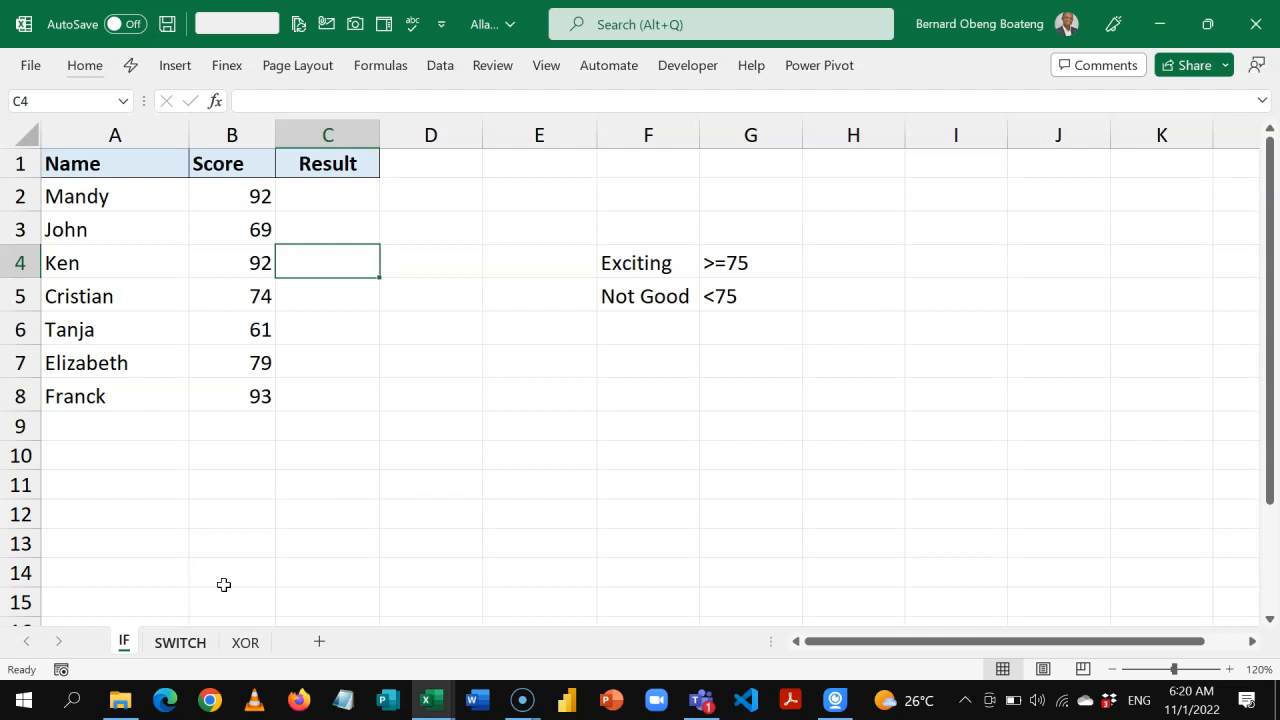
# Start an IF formula in C2 of the Result column with the logical test B2>=75.
pyautogui.click(329, 200)
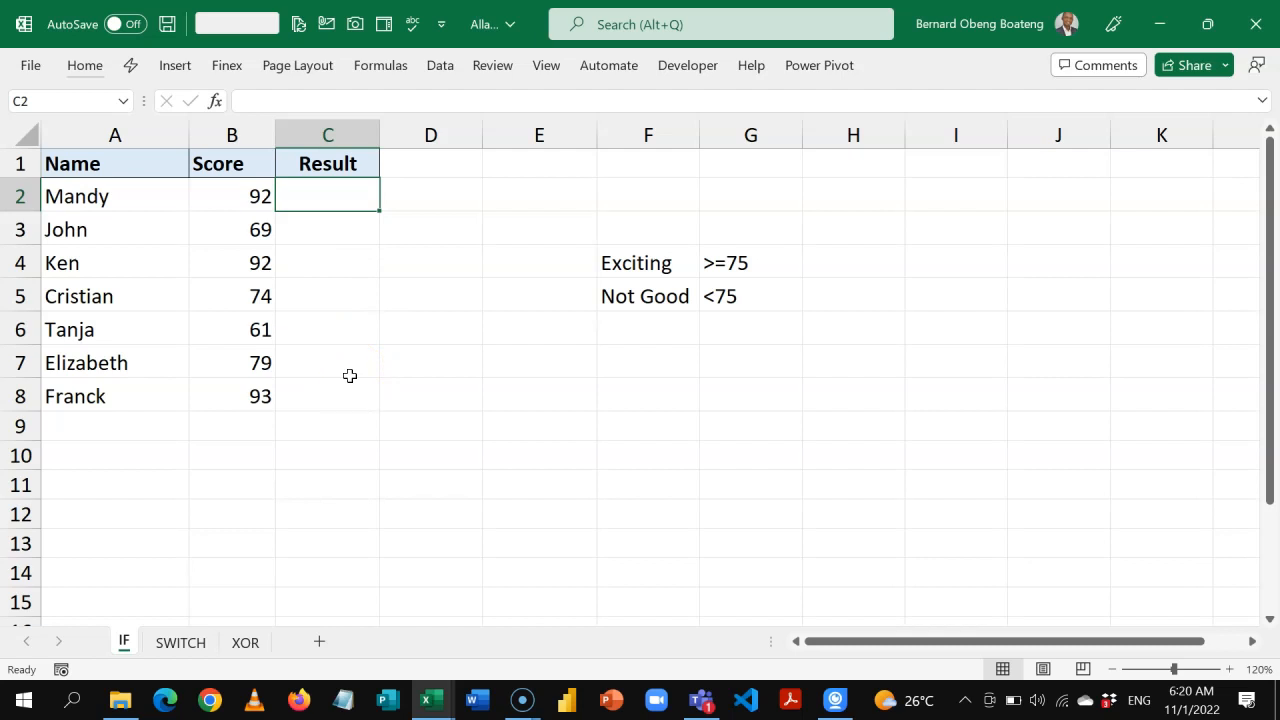
pyautogui.click(634, 260)
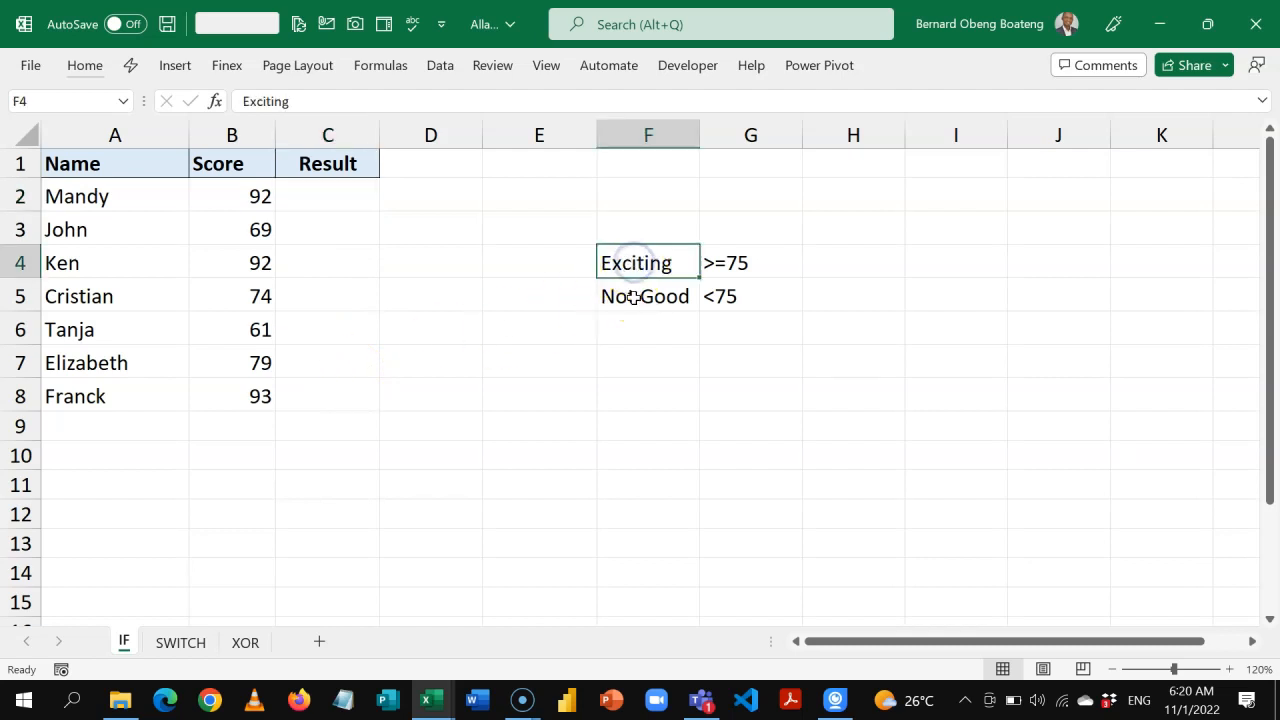
pyautogui.click(634, 297)
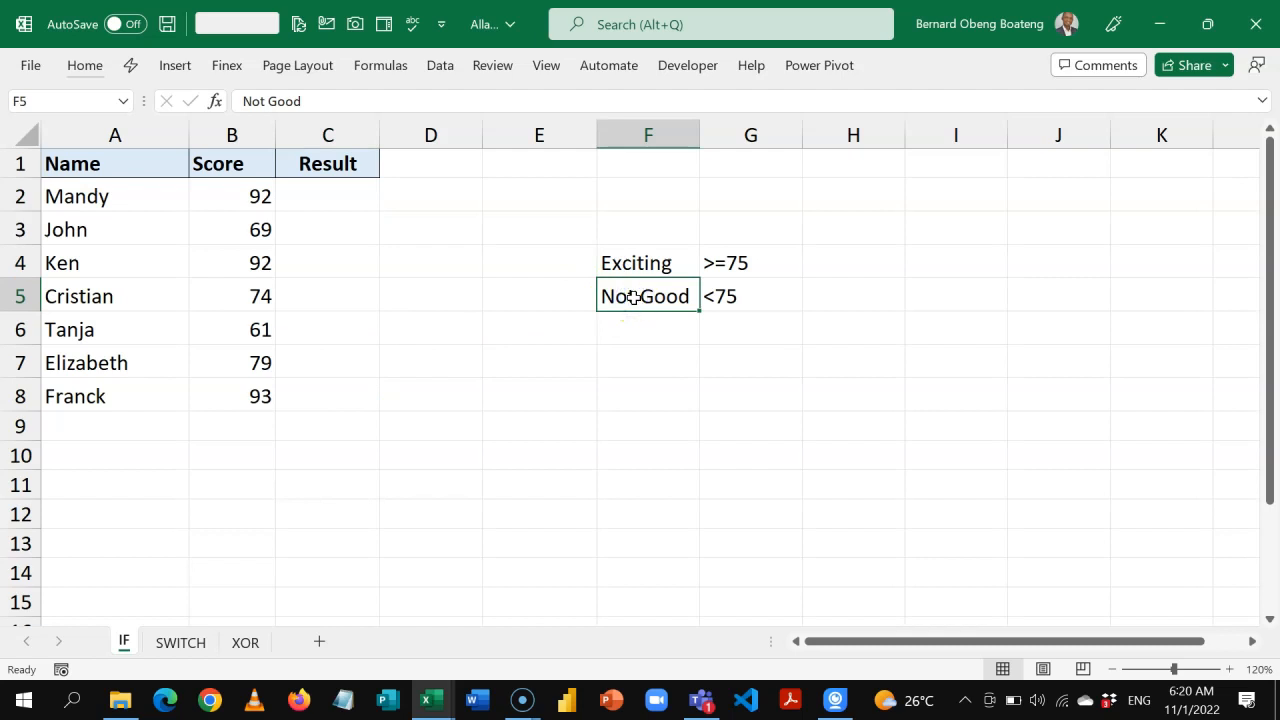
pyautogui.click(346, 195)
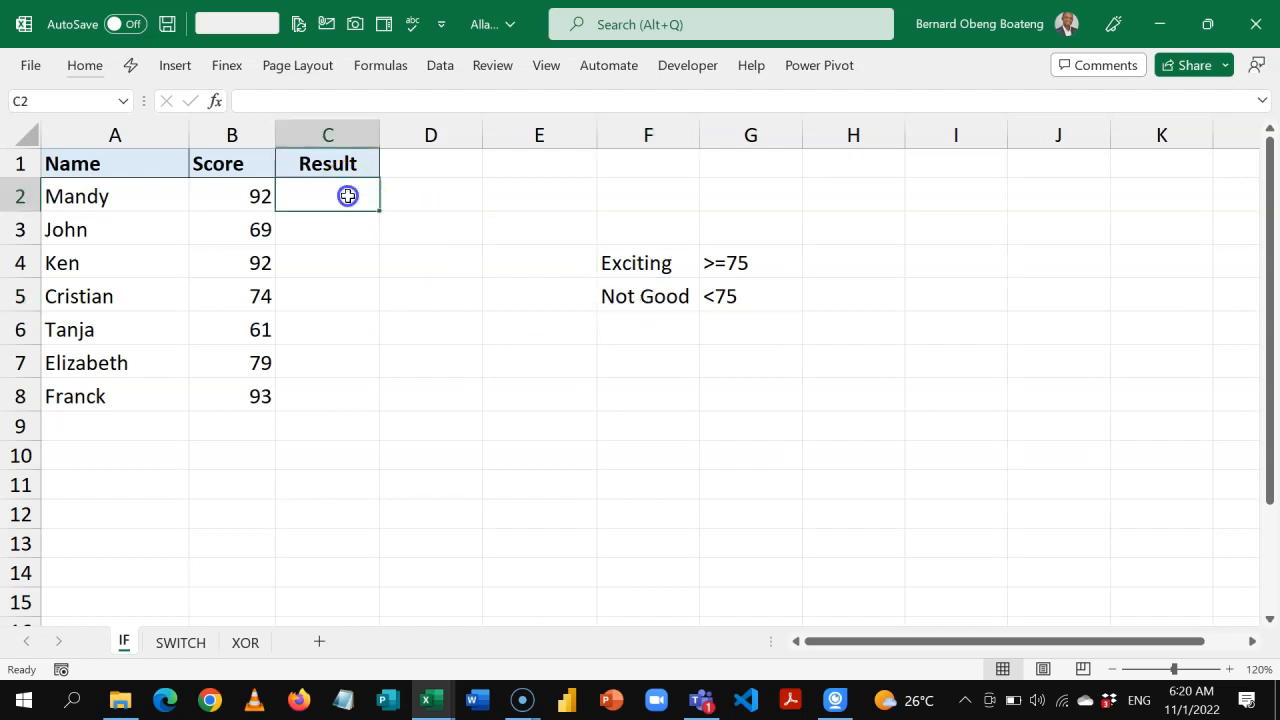
pyautogui.write('=if')
pyautogui.press('Tab')
pyautogui.click(251, 195)
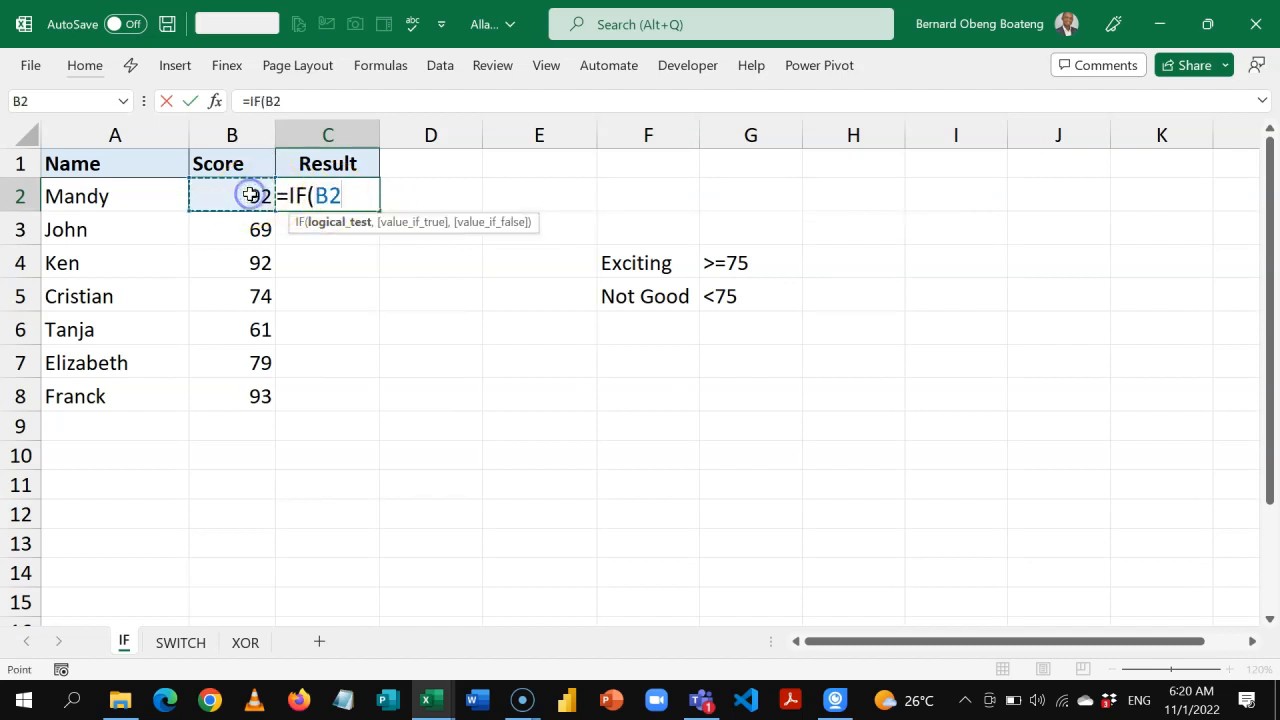
pyautogui.write('>=75')
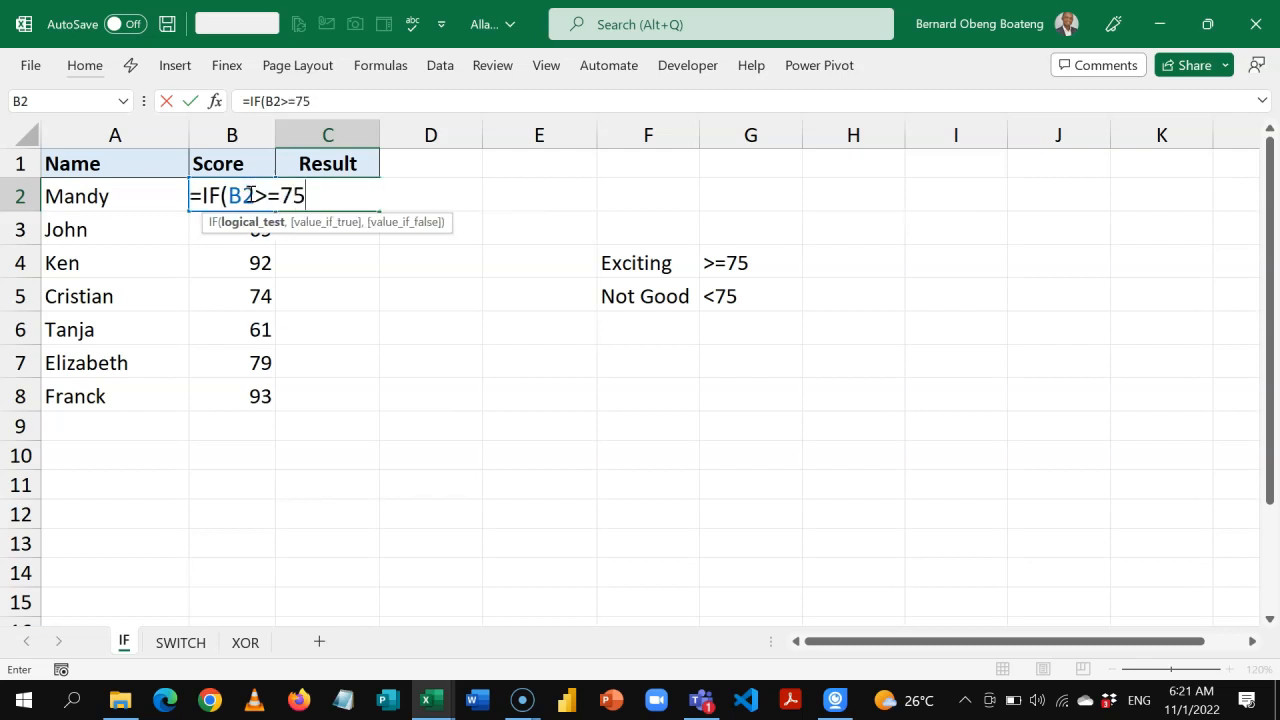
pyautogui.write(',')
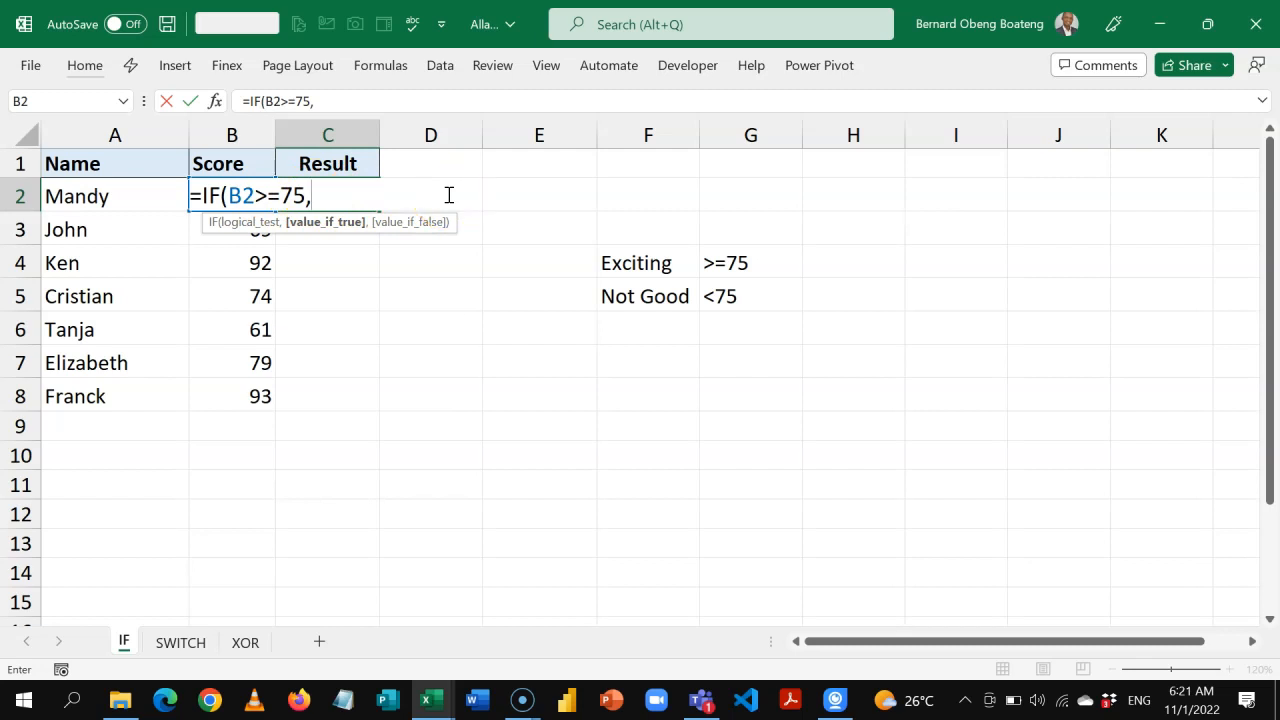
# Add the sunglasses face emoji as the value if true and the woman facepalming emoji as the value if false.
pyautogui.press('super+period')
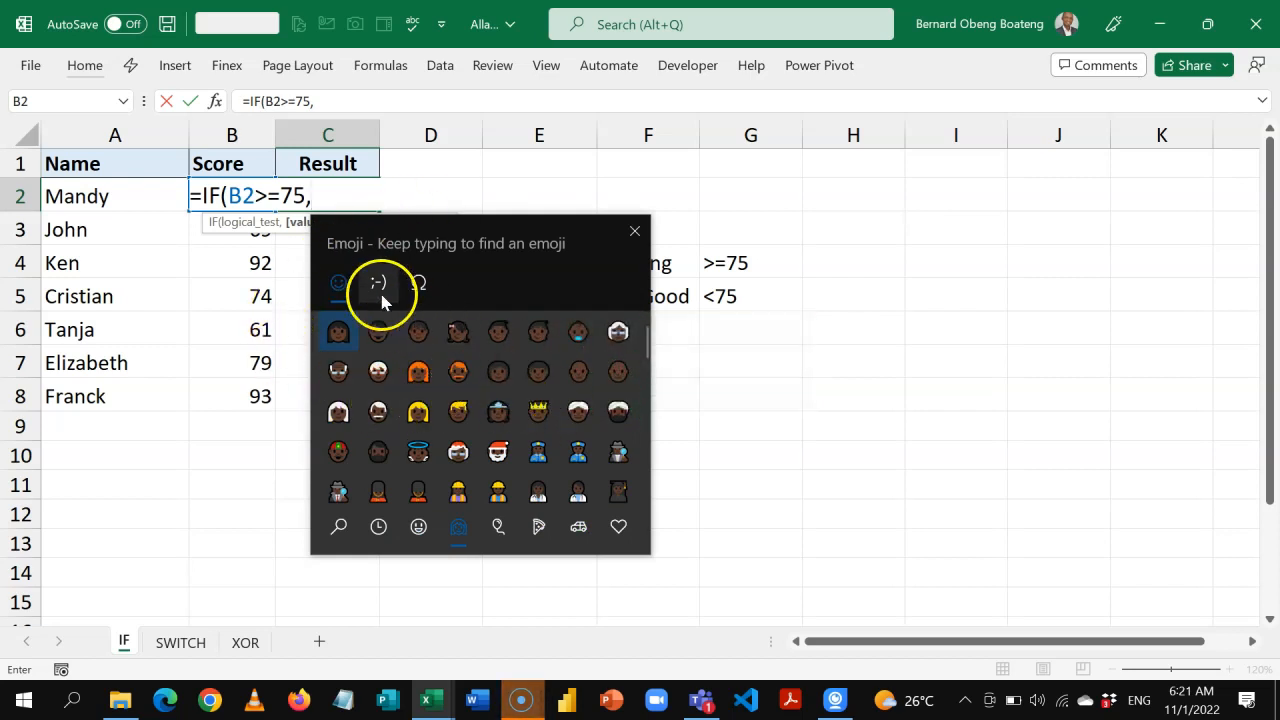
pyautogui.click(378, 527)
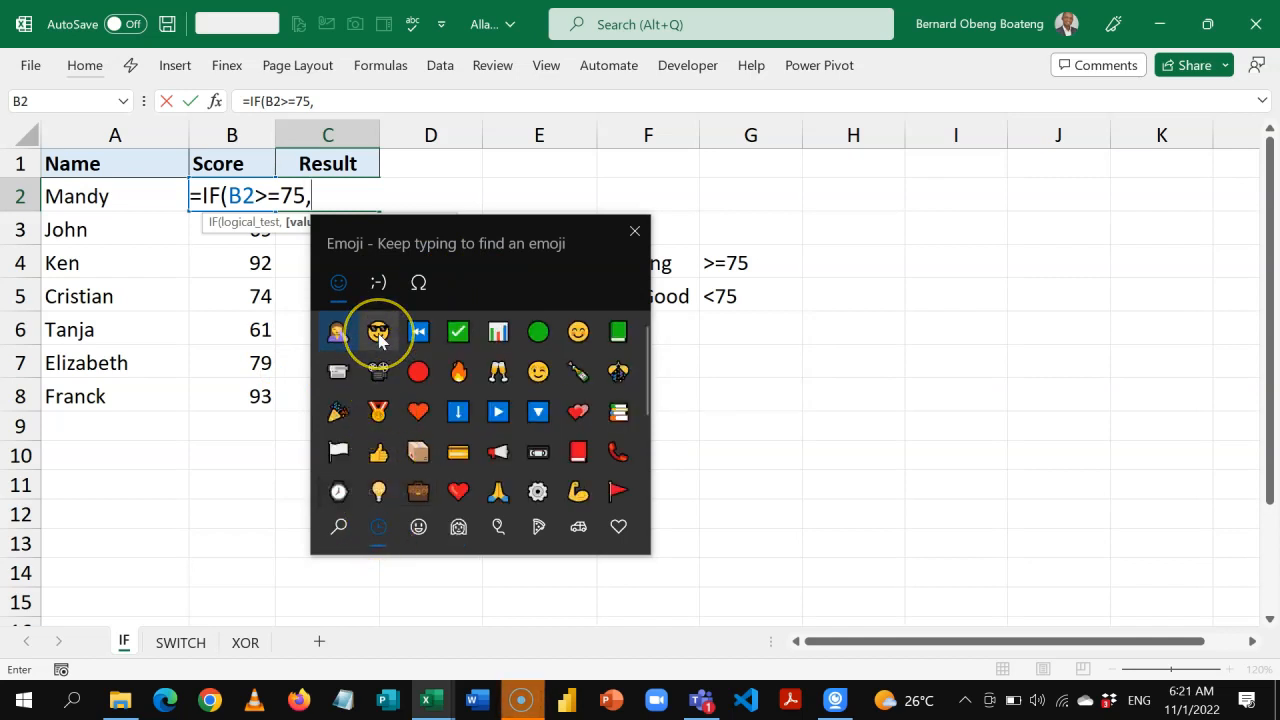
pyautogui.click(379, 335)
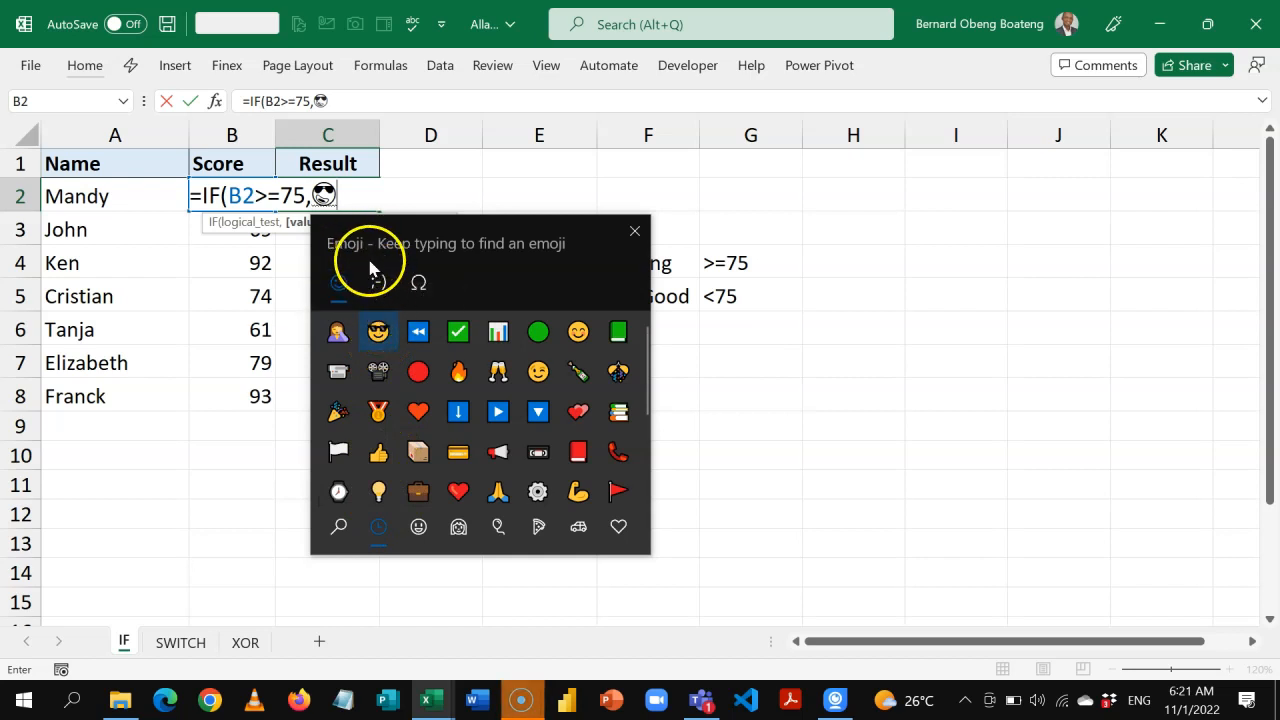
pyautogui.click(318, 193)
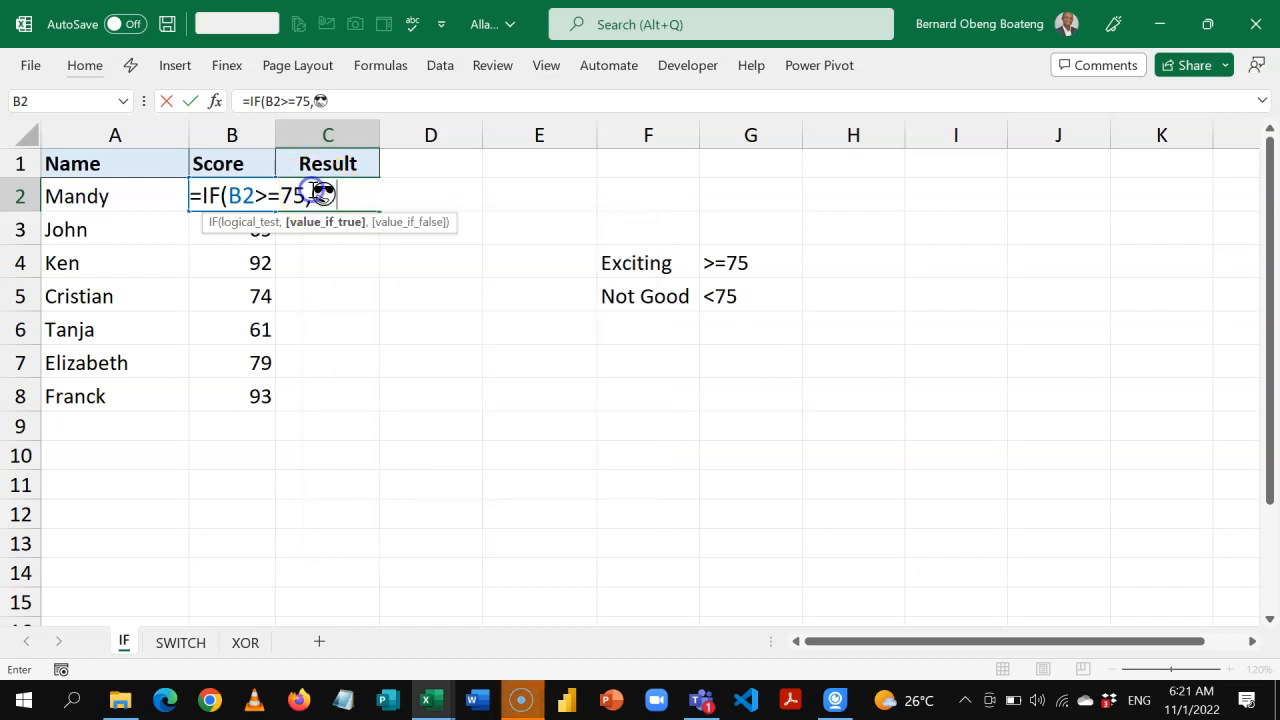
pyautogui.write(',')
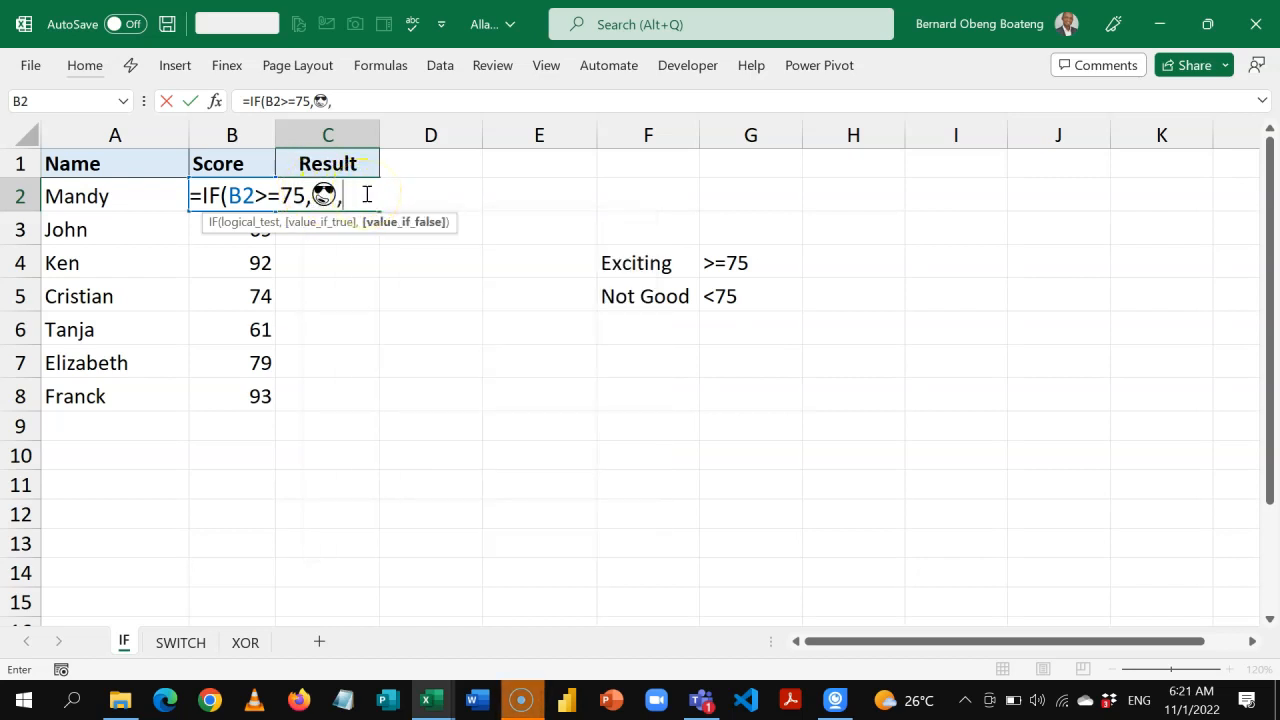
pyautogui.press('super+period')
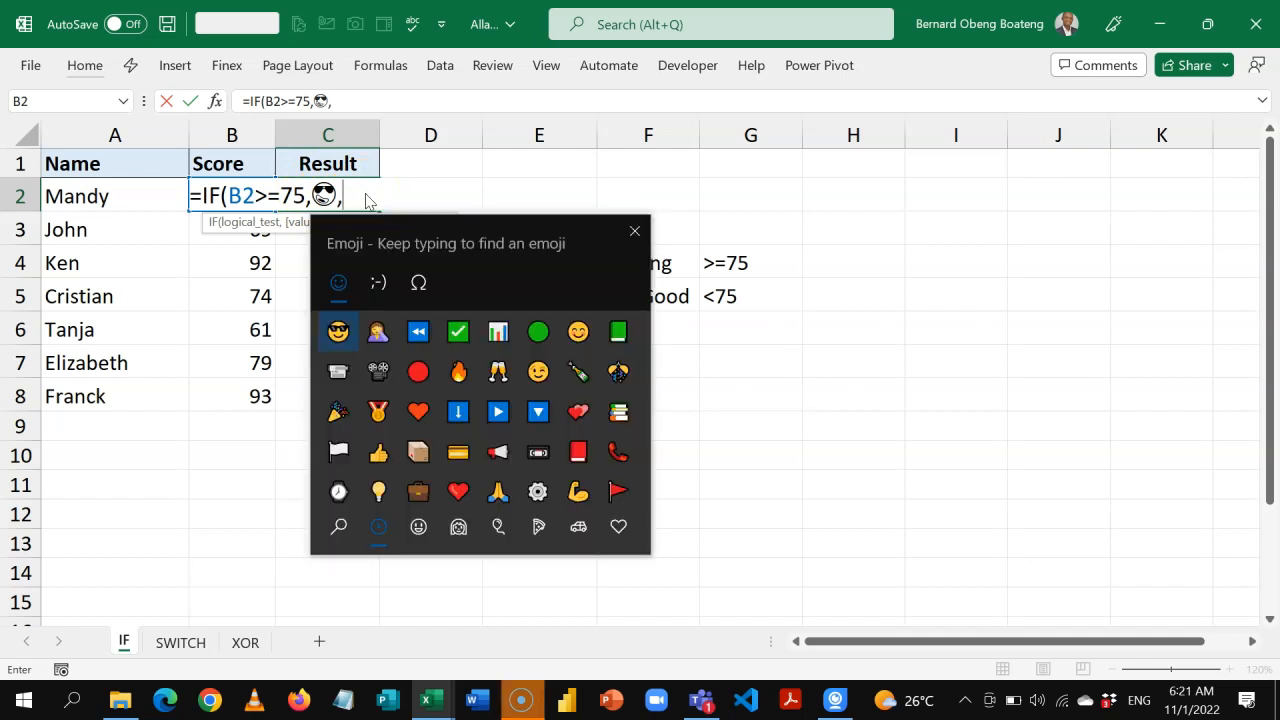
pyautogui.click(377, 331)
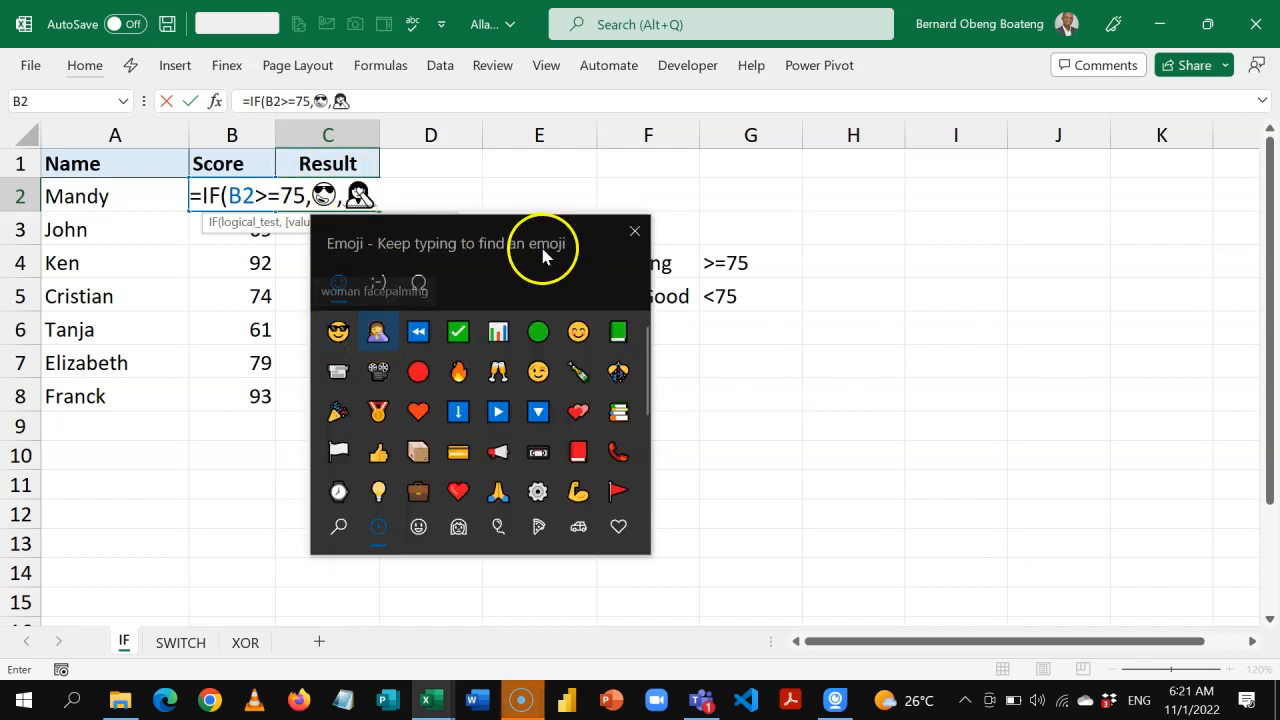
pyautogui.click(636, 231)
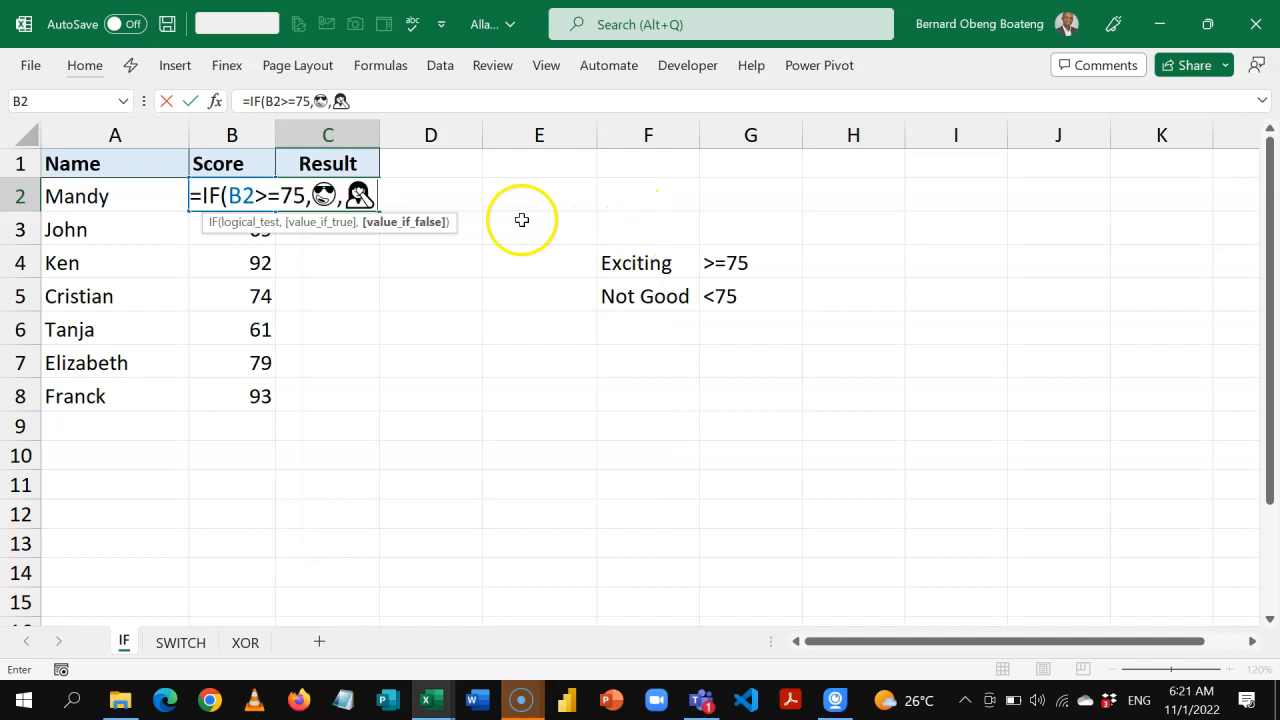
# Enclose each emoji in double quotation marks, close the IF formula's bracket and enter it in C2.
pyautogui.click(314, 196)
pyautogui.write('"')
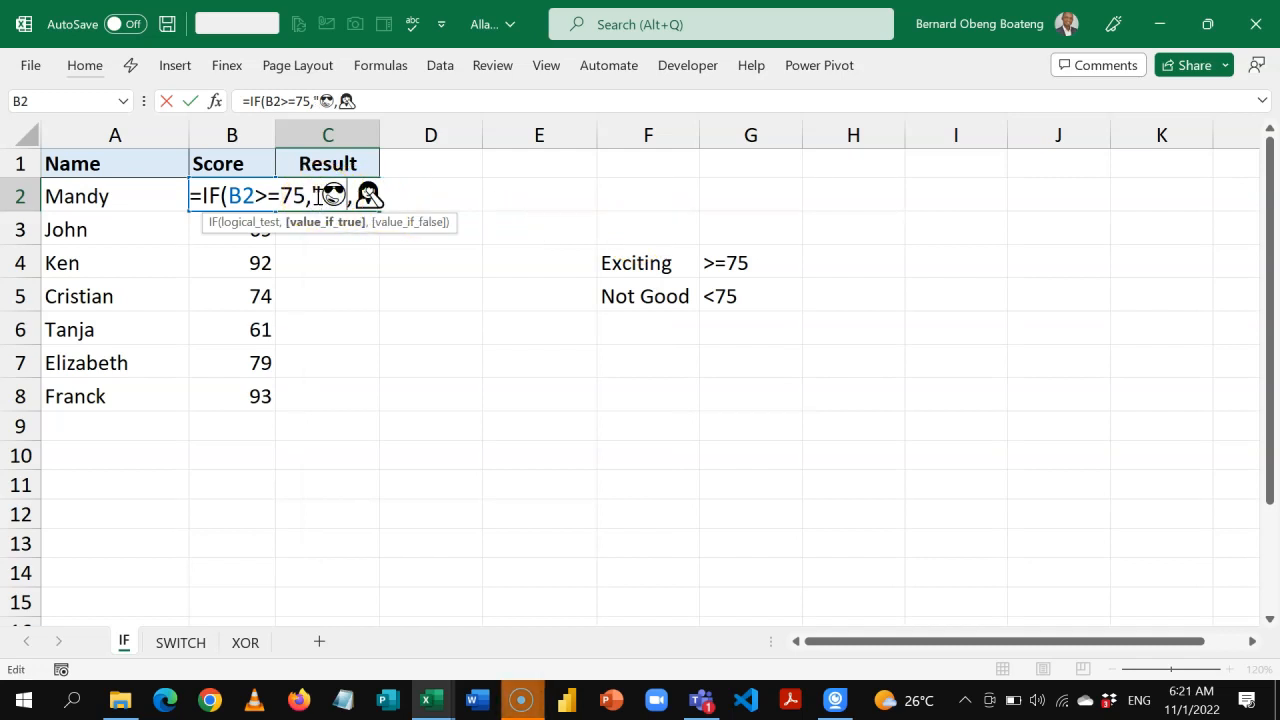
pyautogui.click(346, 196)
pyautogui.write('"')
pyautogui.click(362, 196)
pyautogui.write('"🙆')
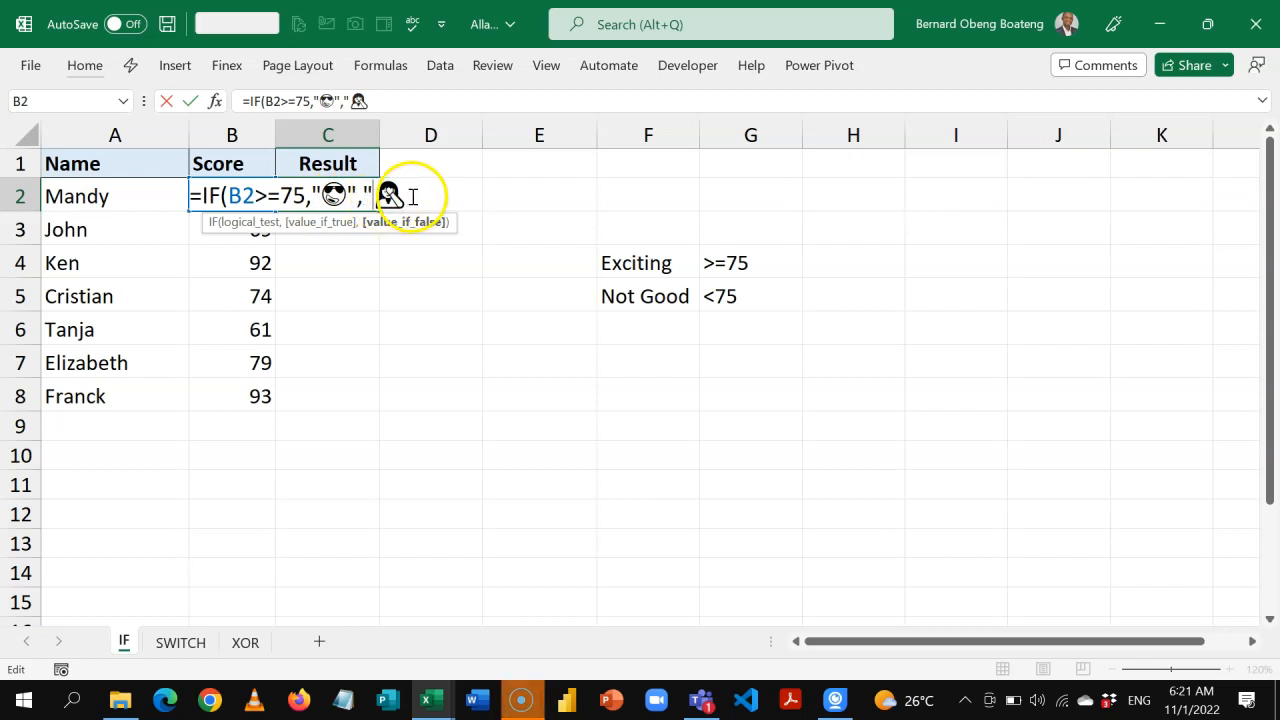
pyautogui.write('"')
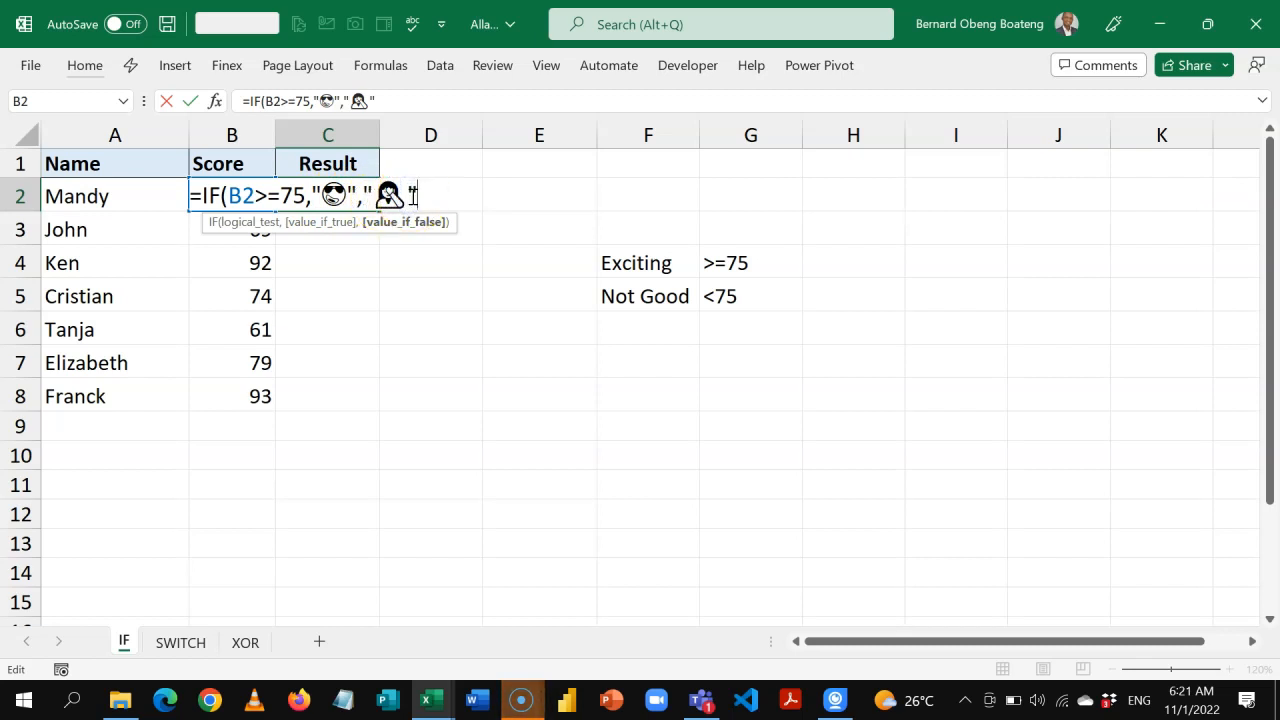
pyautogui.write(')')
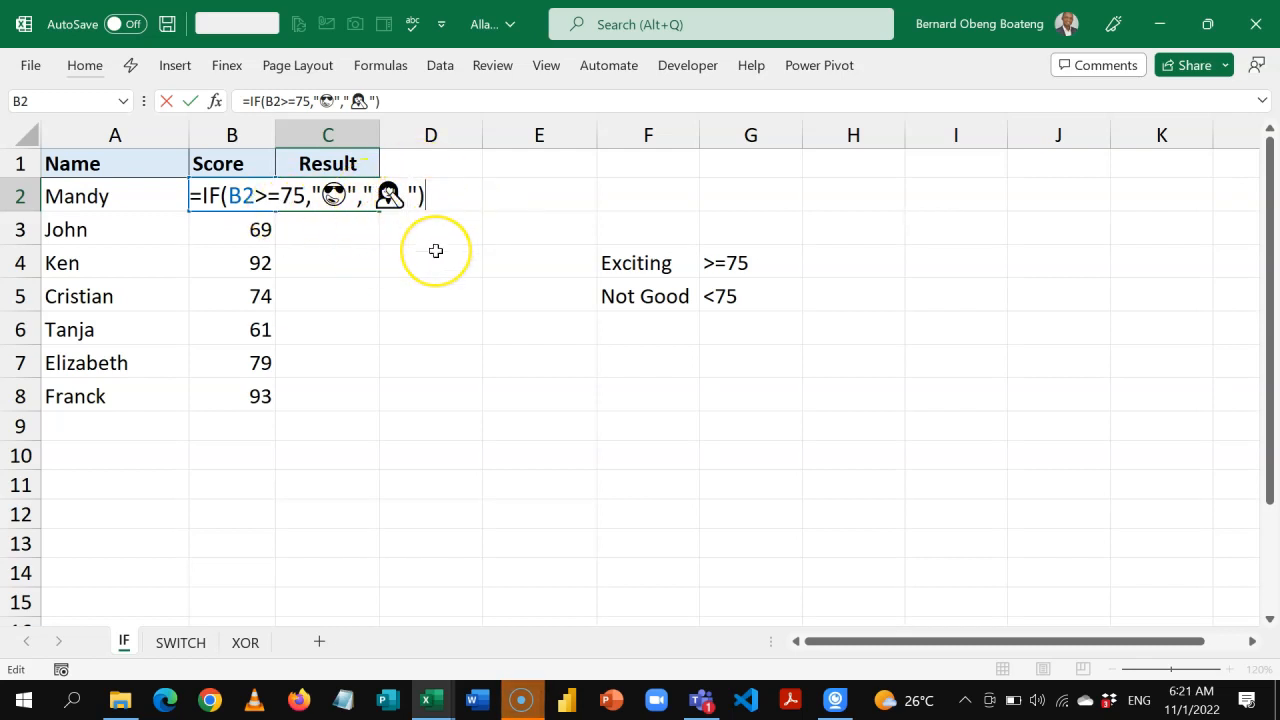
pyautogui.press('Return')
# Fill the IF formula from C2 down to C8.
pyautogui.press('Up')
pyautogui.hotkey('shift', 'Down')
pyautogui.hotkey('shift', 'Down')
pyautogui.hotkey('shift', 'Down')
pyautogui.hotkey('shift', 'Down')
pyautogui.hotkey('shift', 'Down')
pyautogui.hotkey('shift', 'Down')
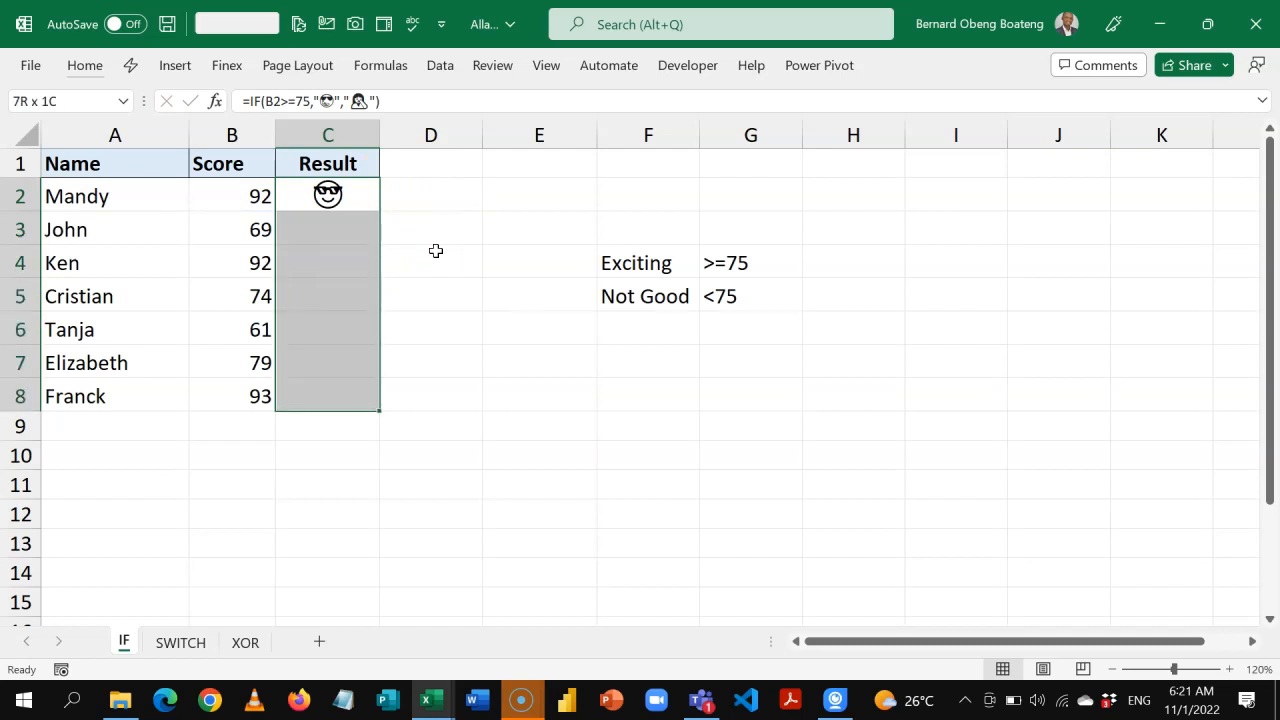
pyautogui.hotkey('ctrl', 'd')
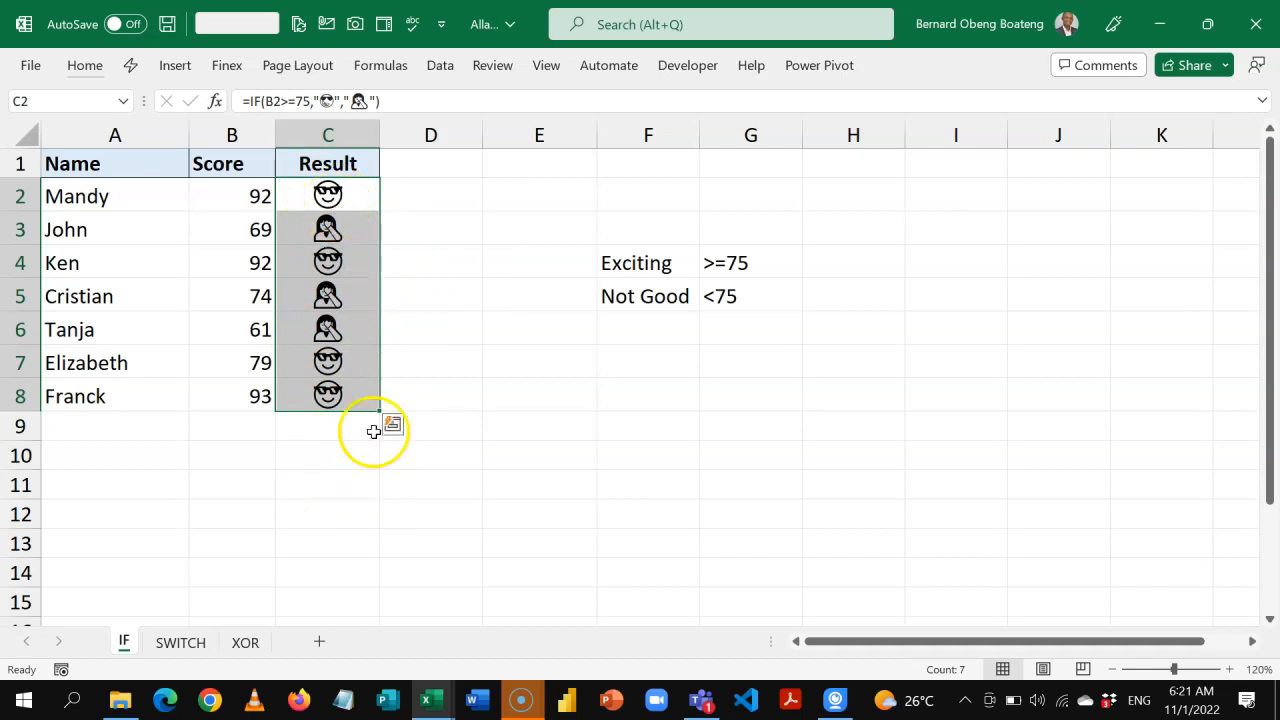
# Review the IF formula inside C2 and leave it as it is.
pyautogui.click(327, 196)
pyautogui.doubleClick(327, 196)
pyautogui.press('Return')
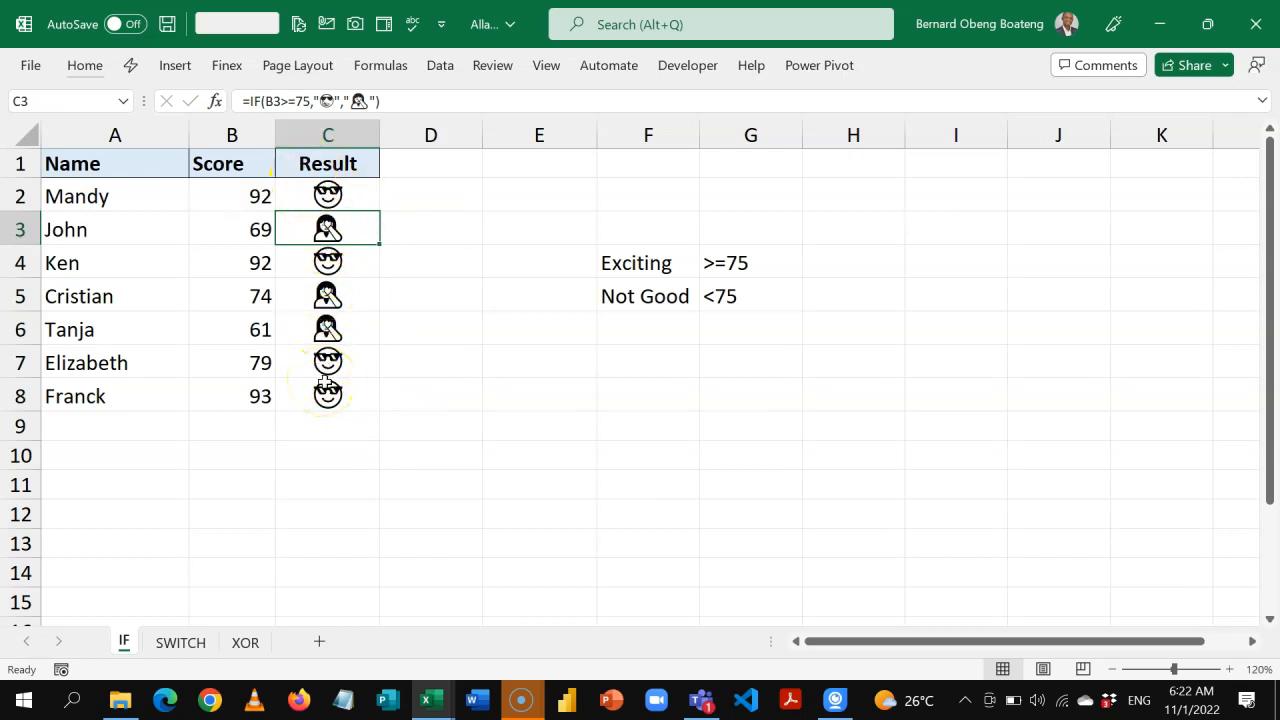
# Go to the SWITCH sheet, widen the Result column and select the grade letters in G4:G7.
pyautogui.click(178, 643)
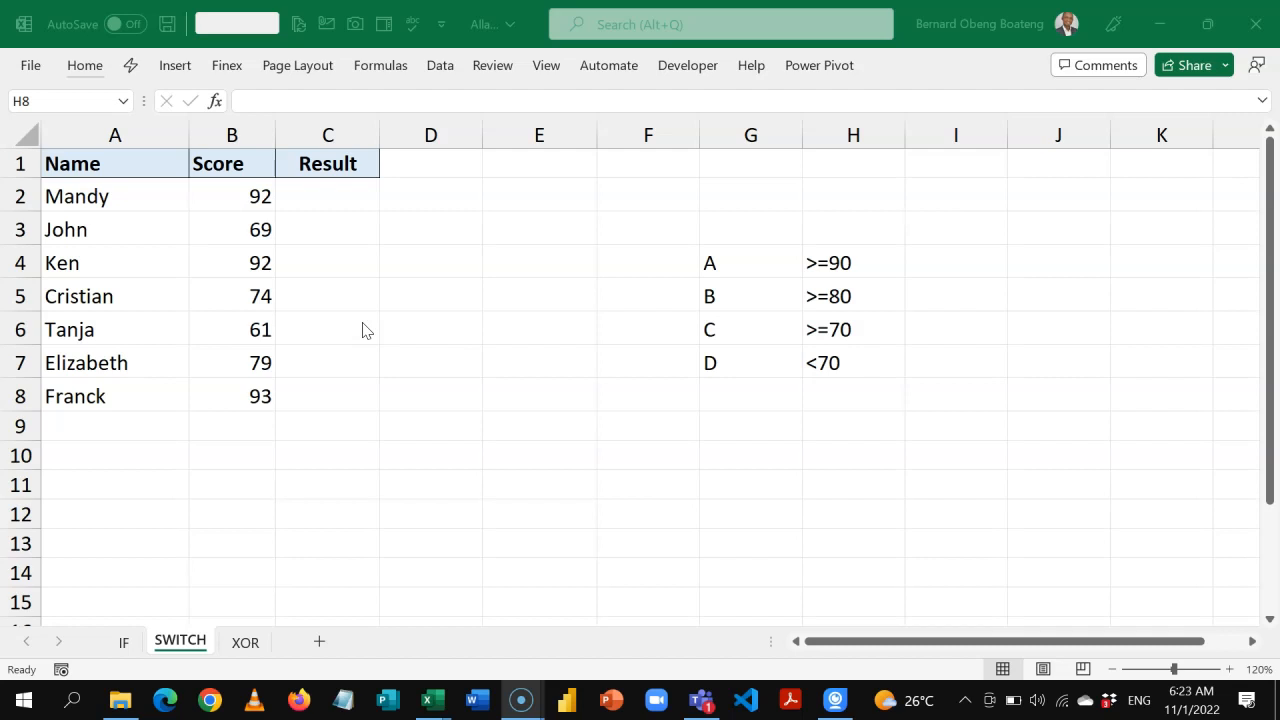
pyautogui.click(367, 198)
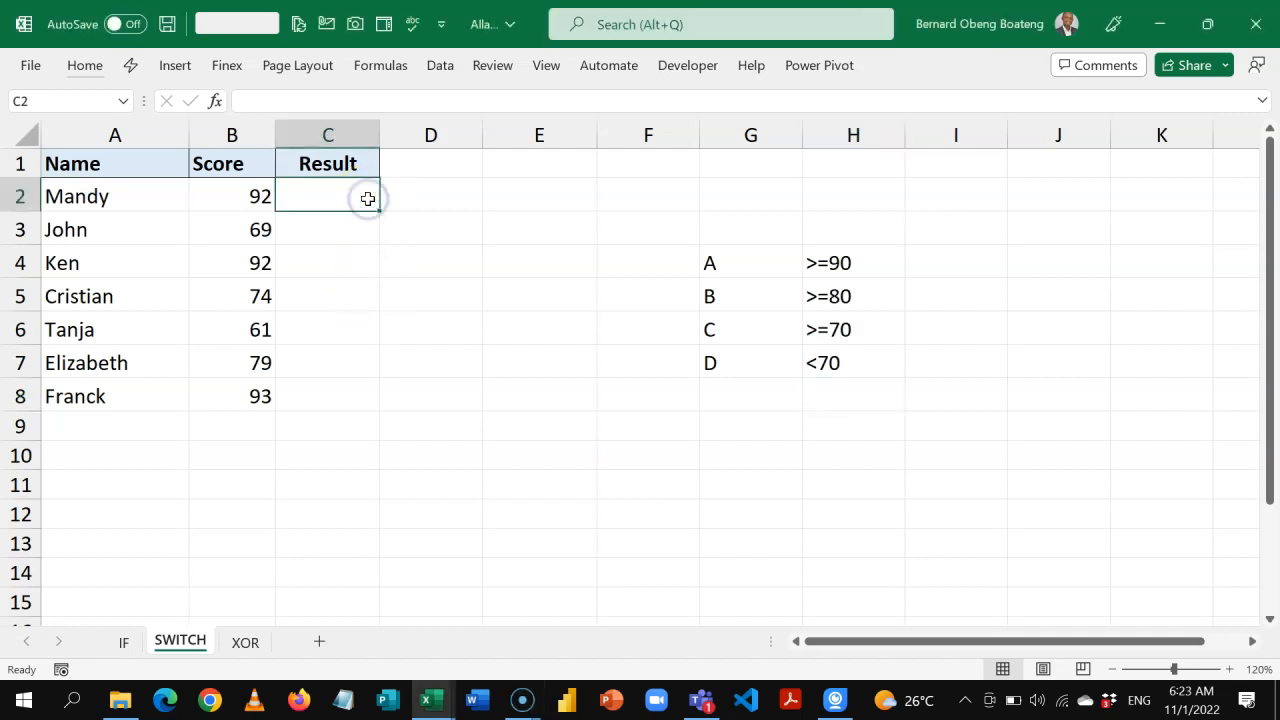
pyautogui.moveTo(385, 135); pyautogui.dragTo(480, 149)
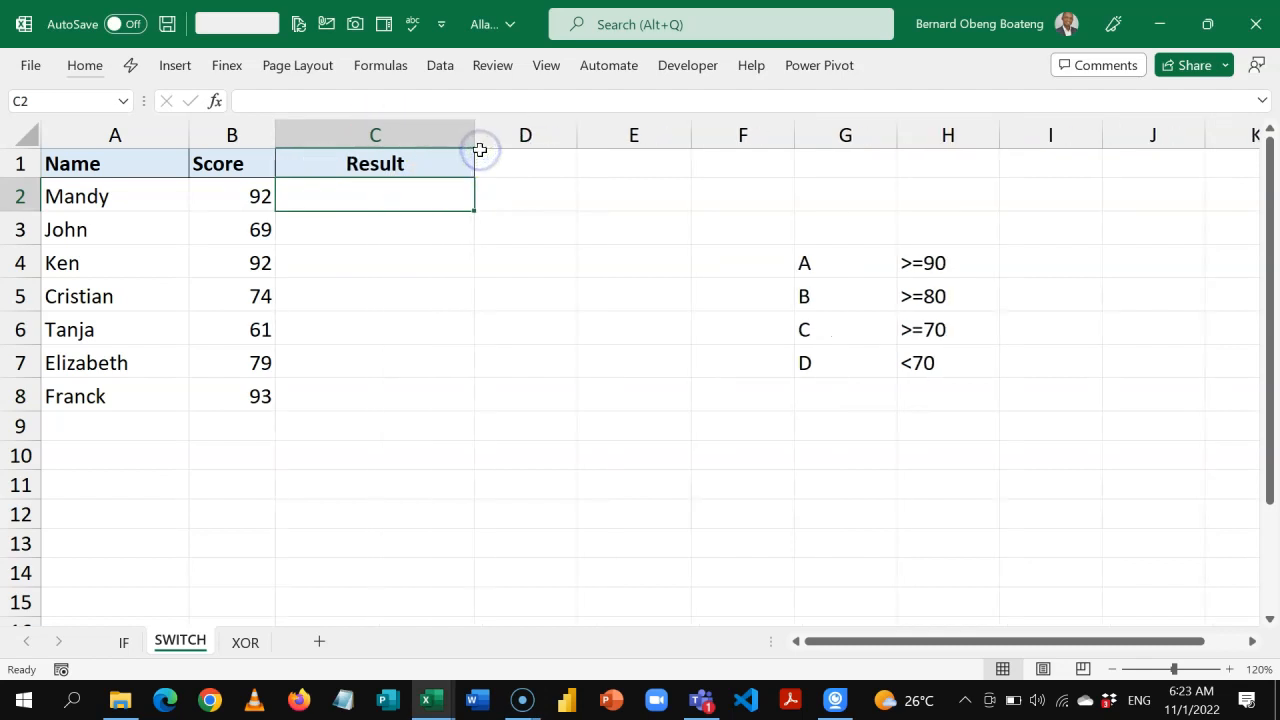
pyautogui.click(867, 263)
pyautogui.moveTo(867, 263); pyautogui.dragTo(866, 366)
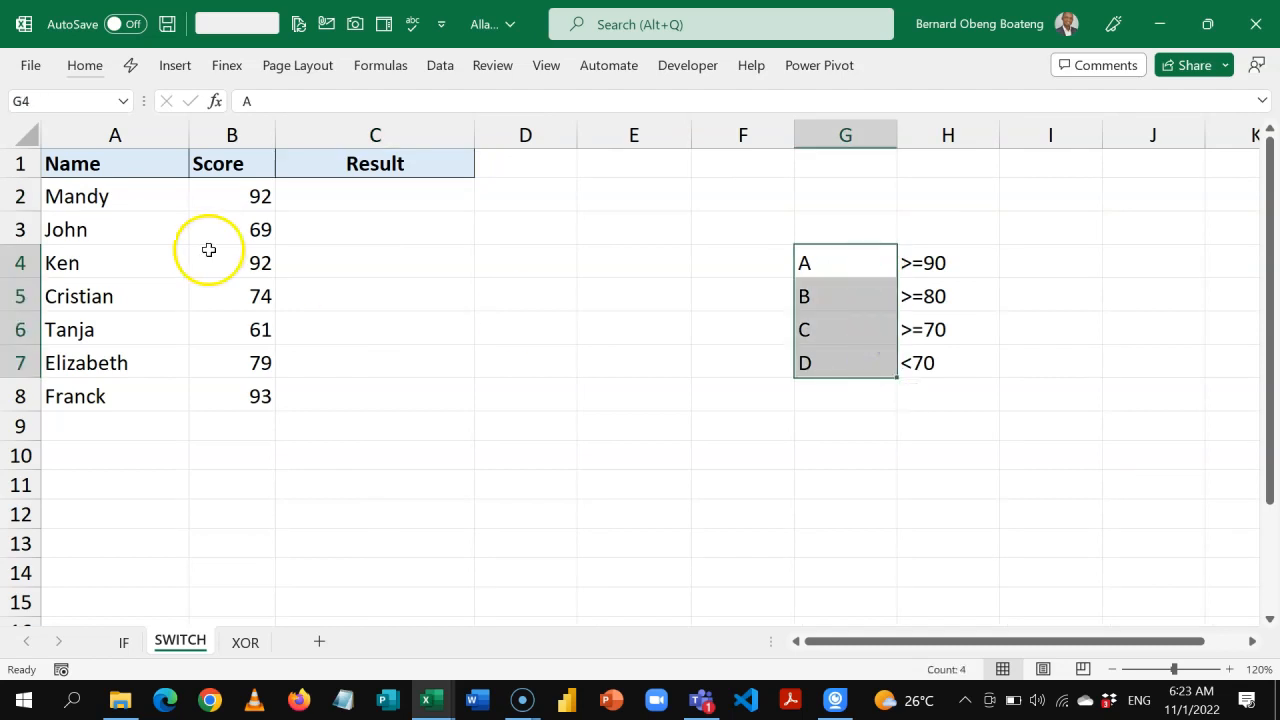
# Start a SWITCH formula in C2 with TRUE as its expression.
pyautogui.click(408, 205)
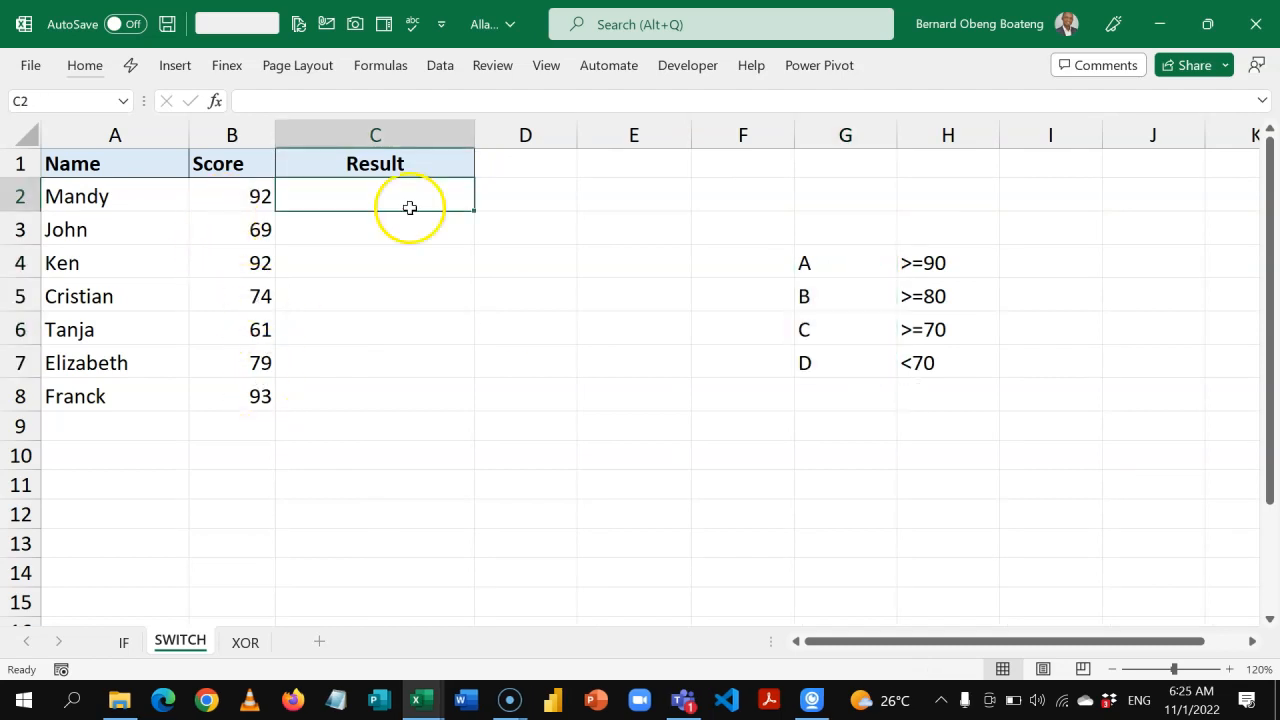
pyautogui.write('=swi')
pyautogui.press('Tab')
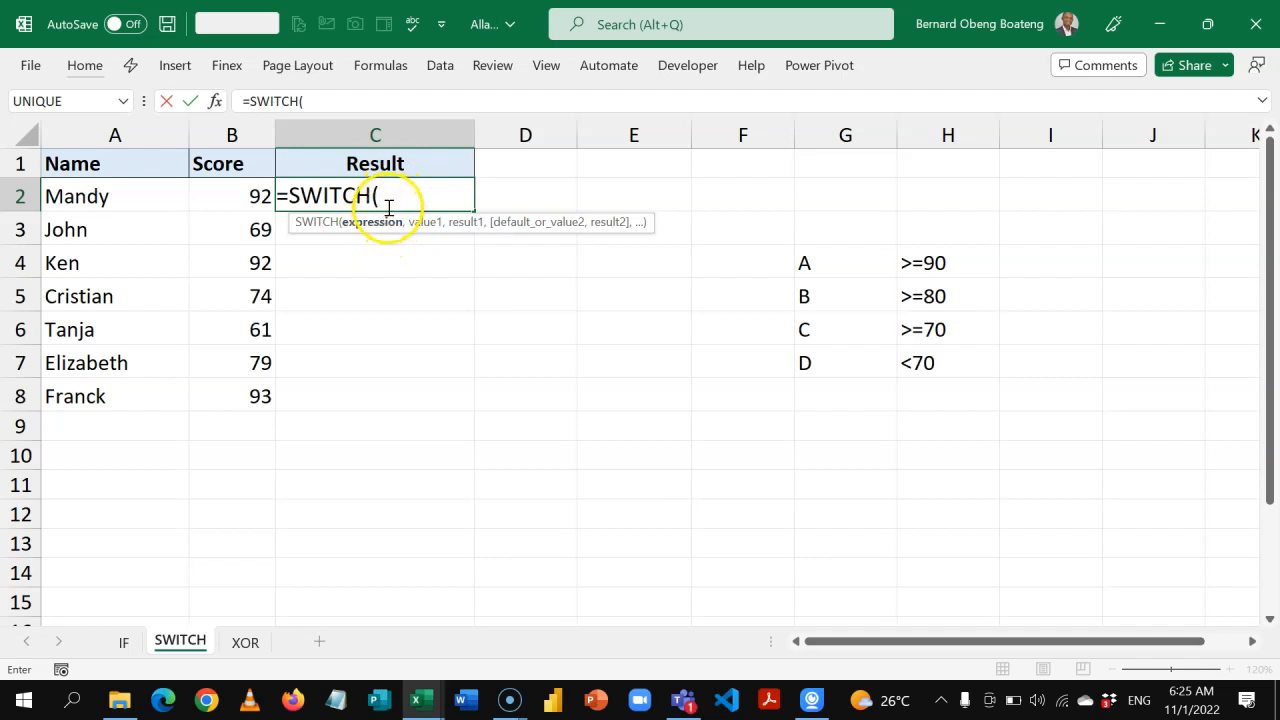
pyautogui.write('TRUE')
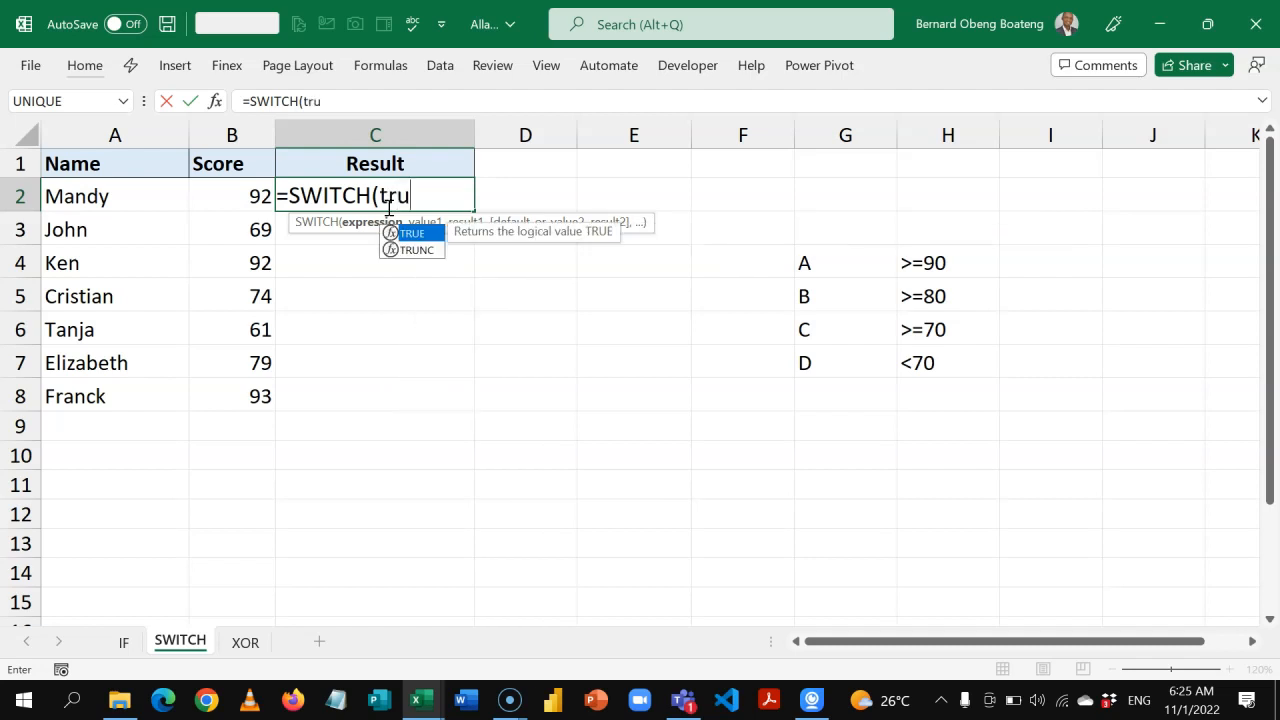
pyautogui.write(',')
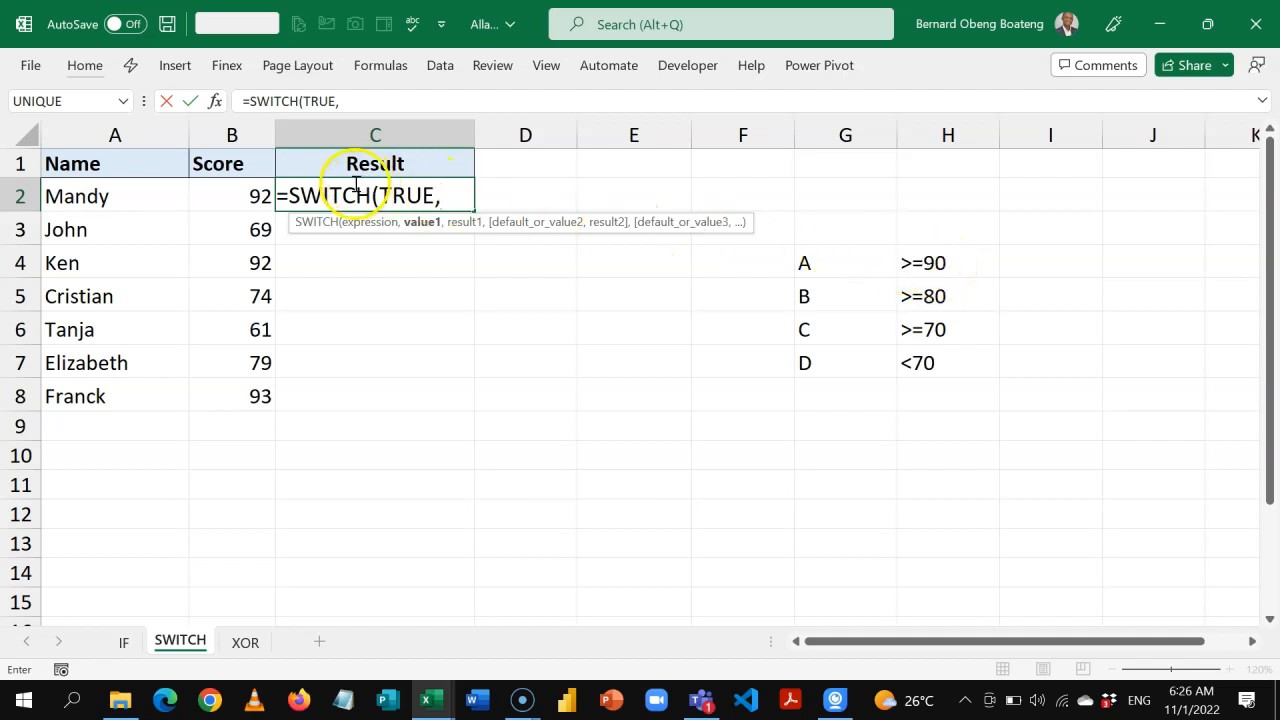
# Add the first condition B2>=90 with the result "A" to the SWITCH formula.
pyautogui.click(241, 198)
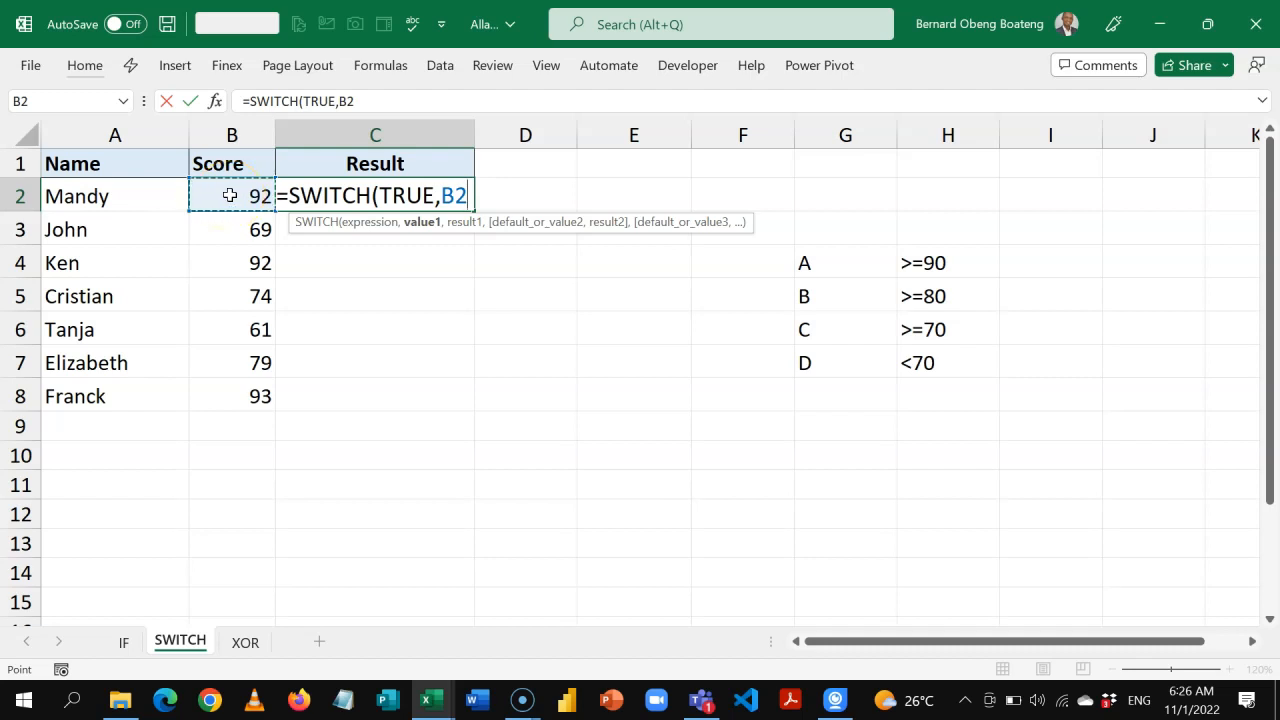
pyautogui.write('>')
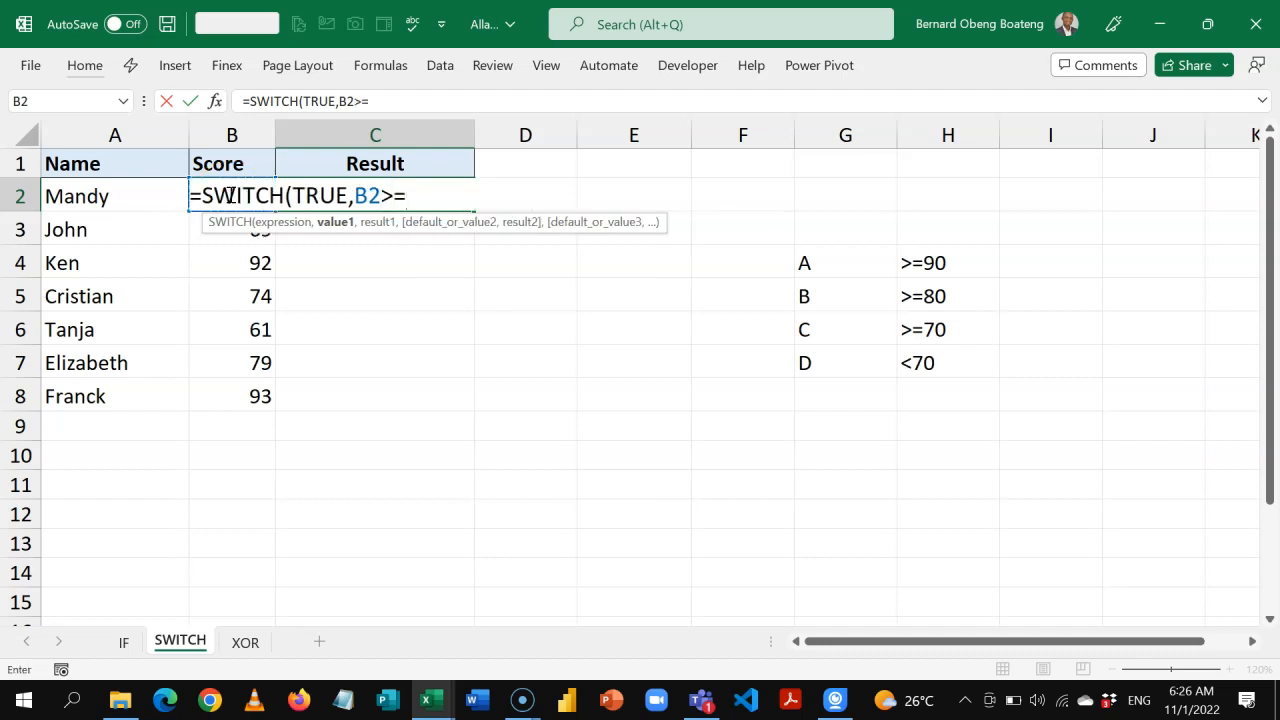
pyautogui.write('=90,"A')
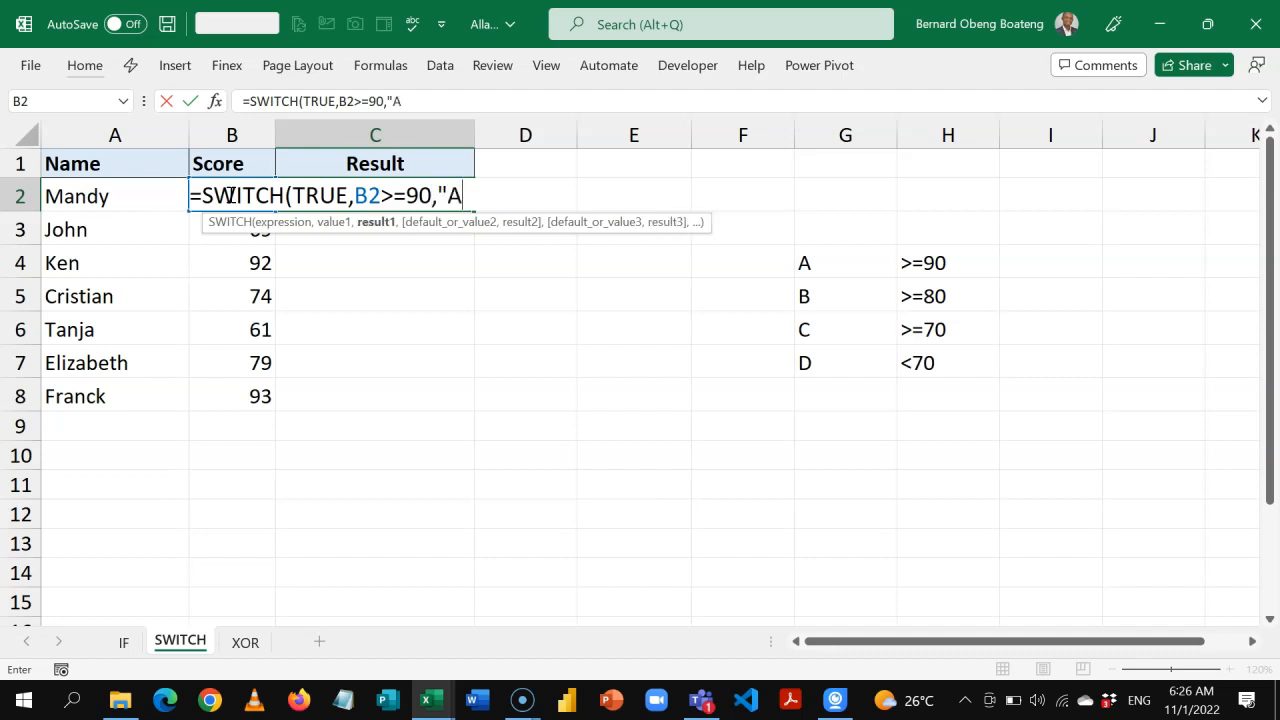
pyautogui.write('",')
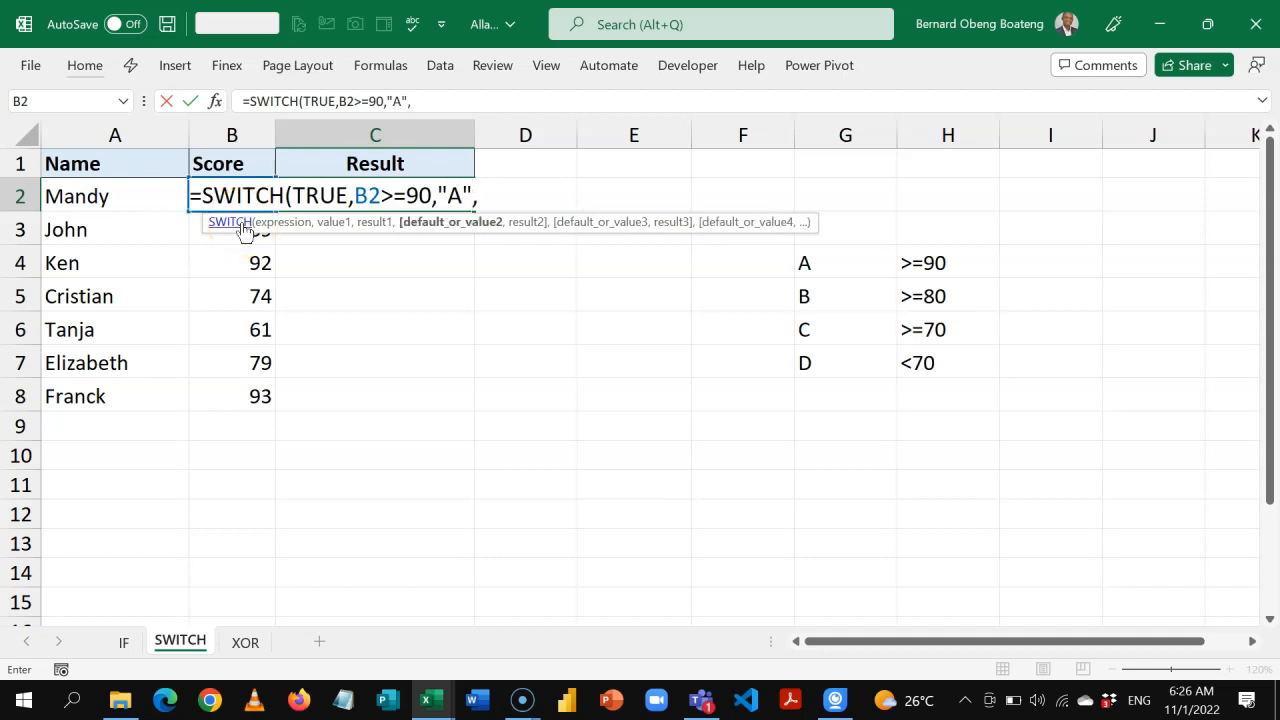
pyautogui.write('B2')
# Add the second condition B2>=80 with the result "B" to the SWITCH formula.
pyautogui.write('>=80,')
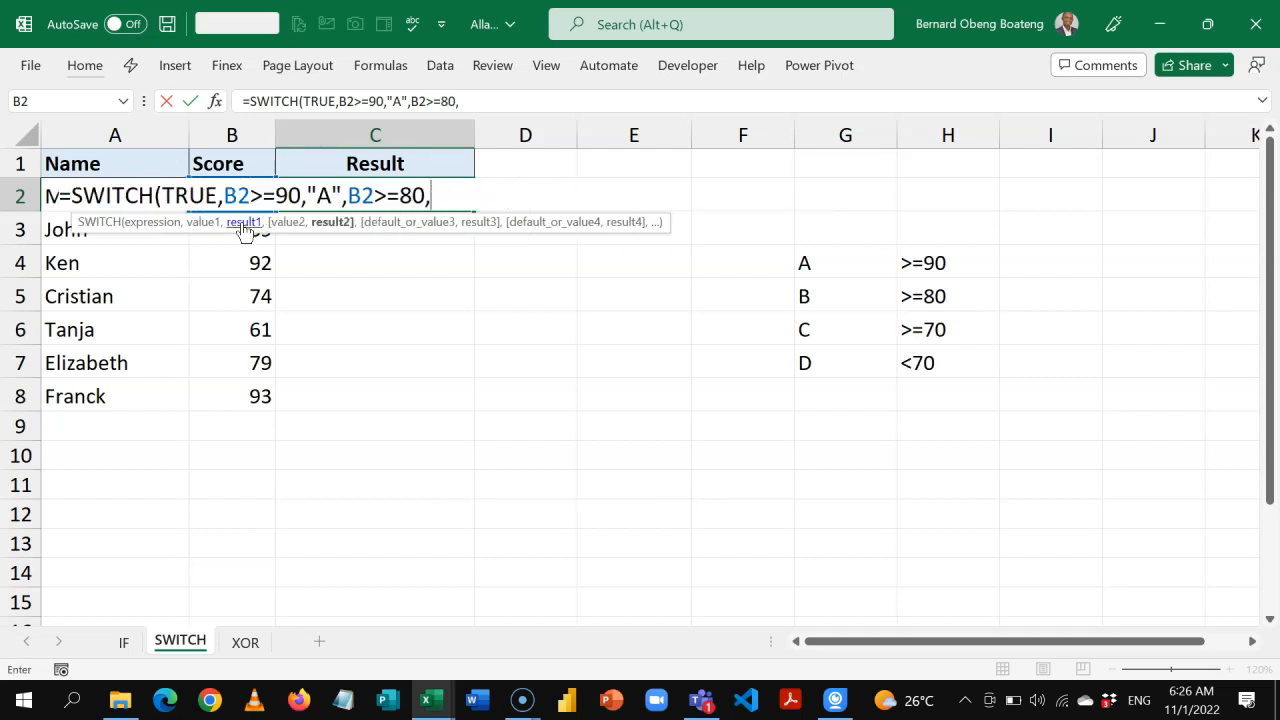
pyautogui.write('"B",B2>=70,"C"')
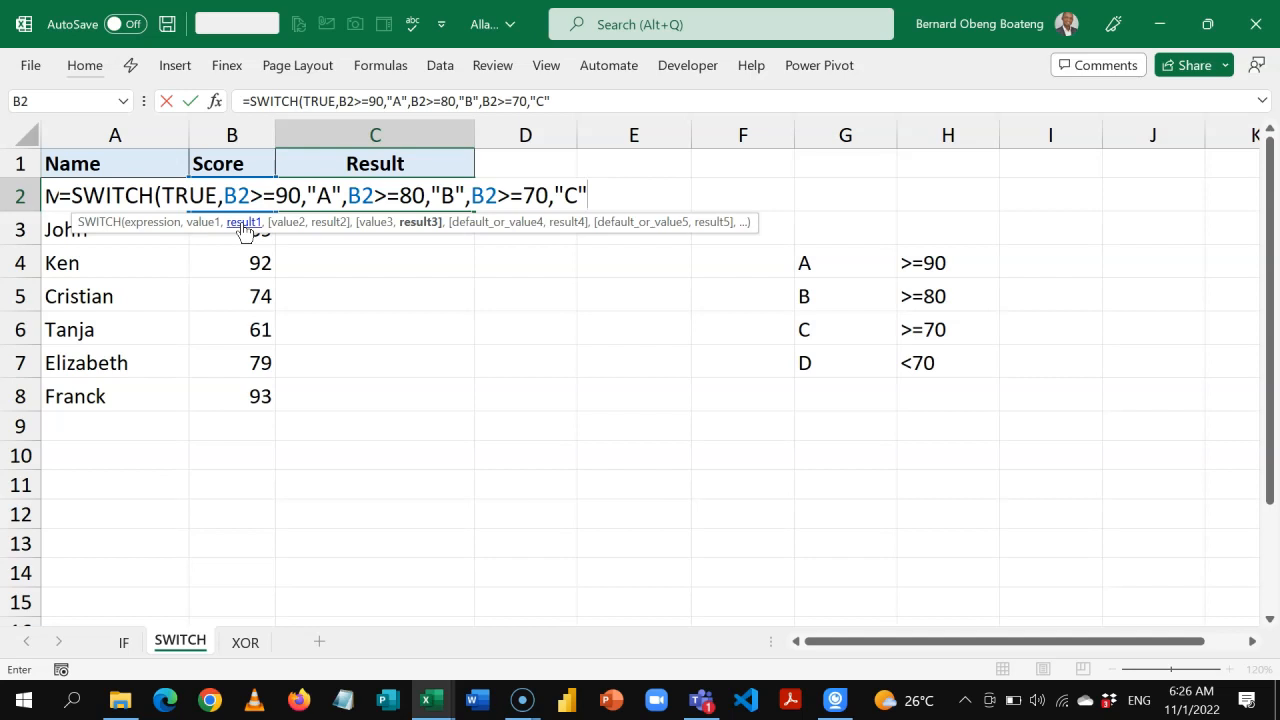
pyautogui.write(',')
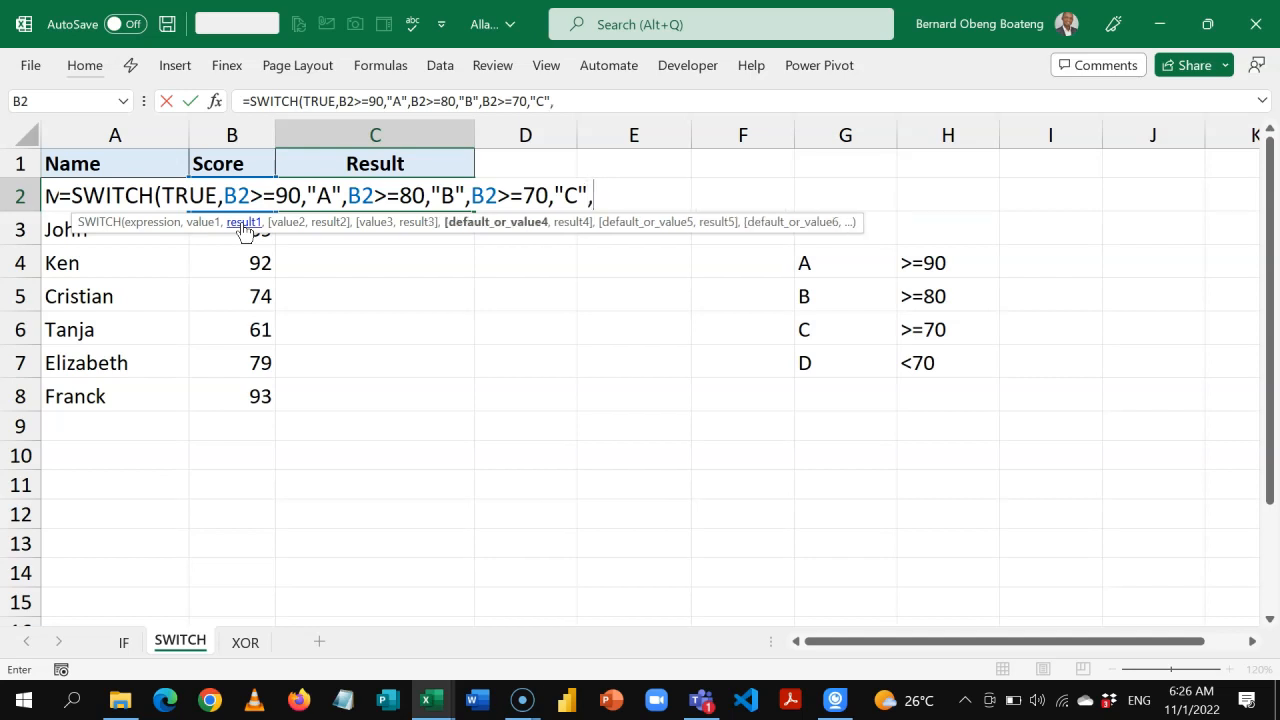
pyautogui.write('"D")')
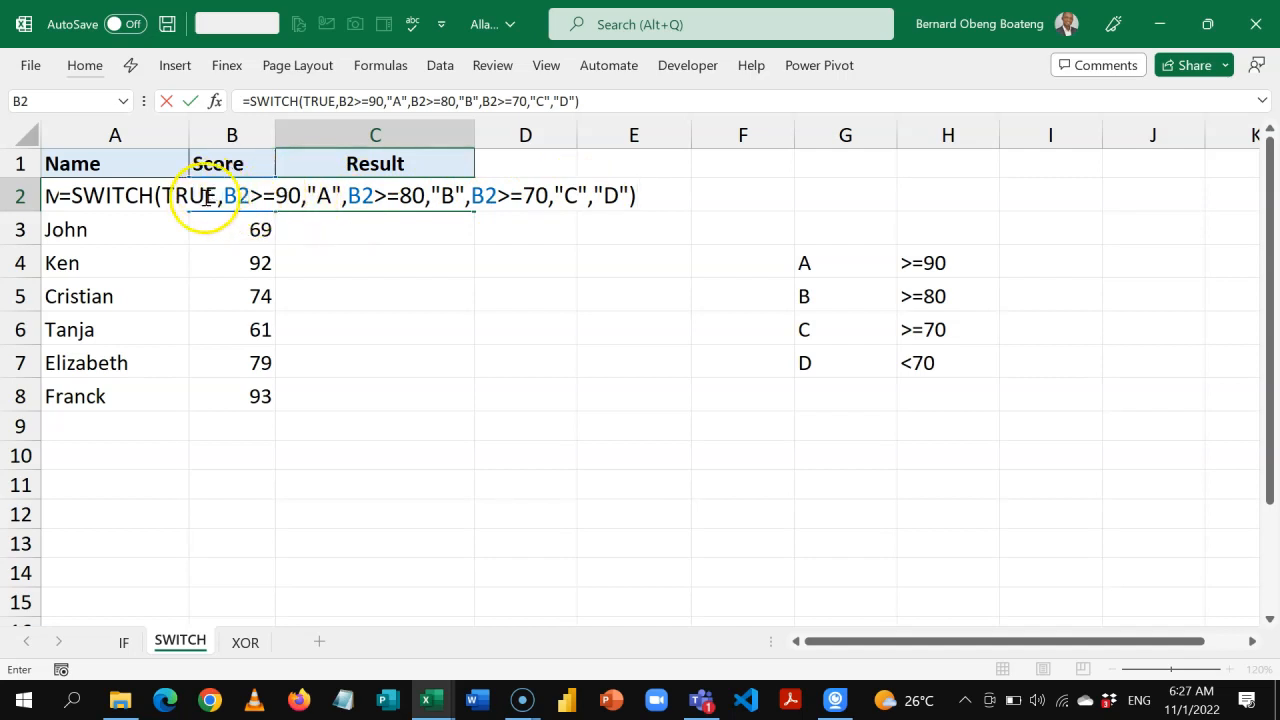
# Set "D" as the default result of the SWITCH formula, close it and enter it in C2.
pyautogui.press('Return')
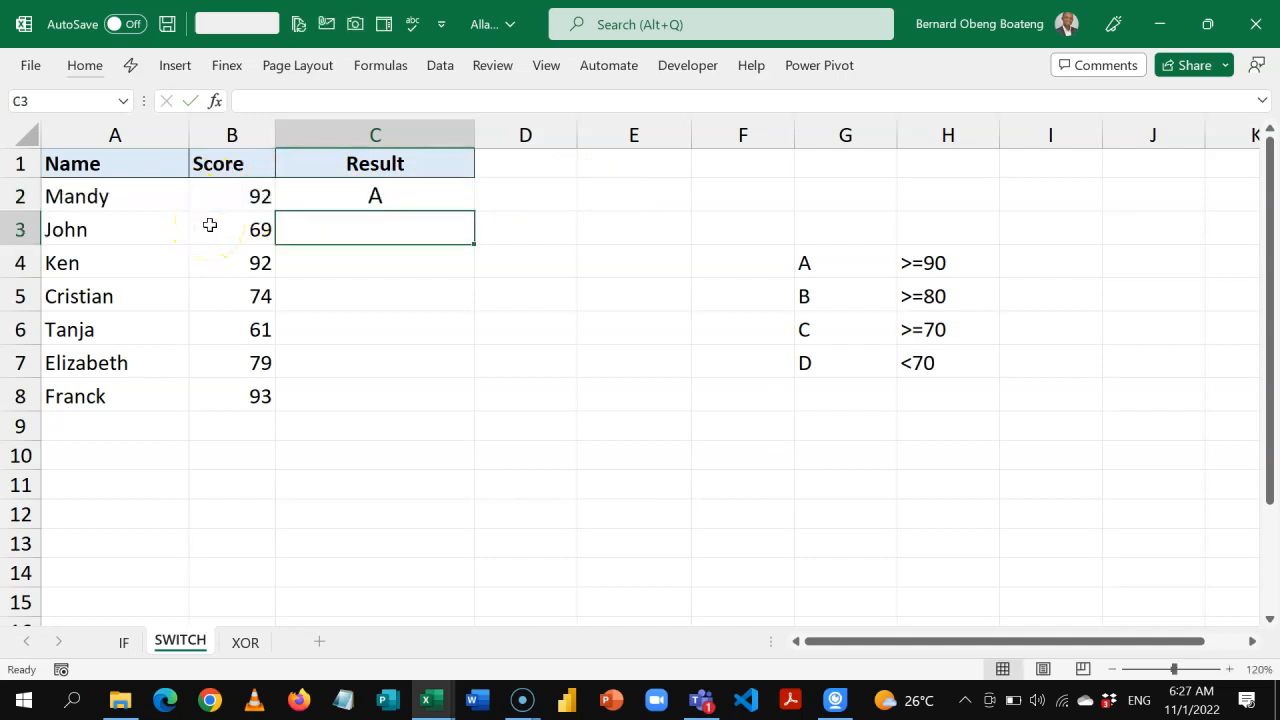
# Fill the SWITCH formula from C2 down to C8.
pyautogui.press('Up')
pyautogui.hotkey('shift', 'Down')
pyautogui.hotkey('shift', 'Down')
pyautogui.hotkey('shift', 'Down')
pyautogui.hotkey('shift', 'Down')
pyautogui.hotkey('shift', 'Down')
pyautogui.hotkey('shift', 'Down')
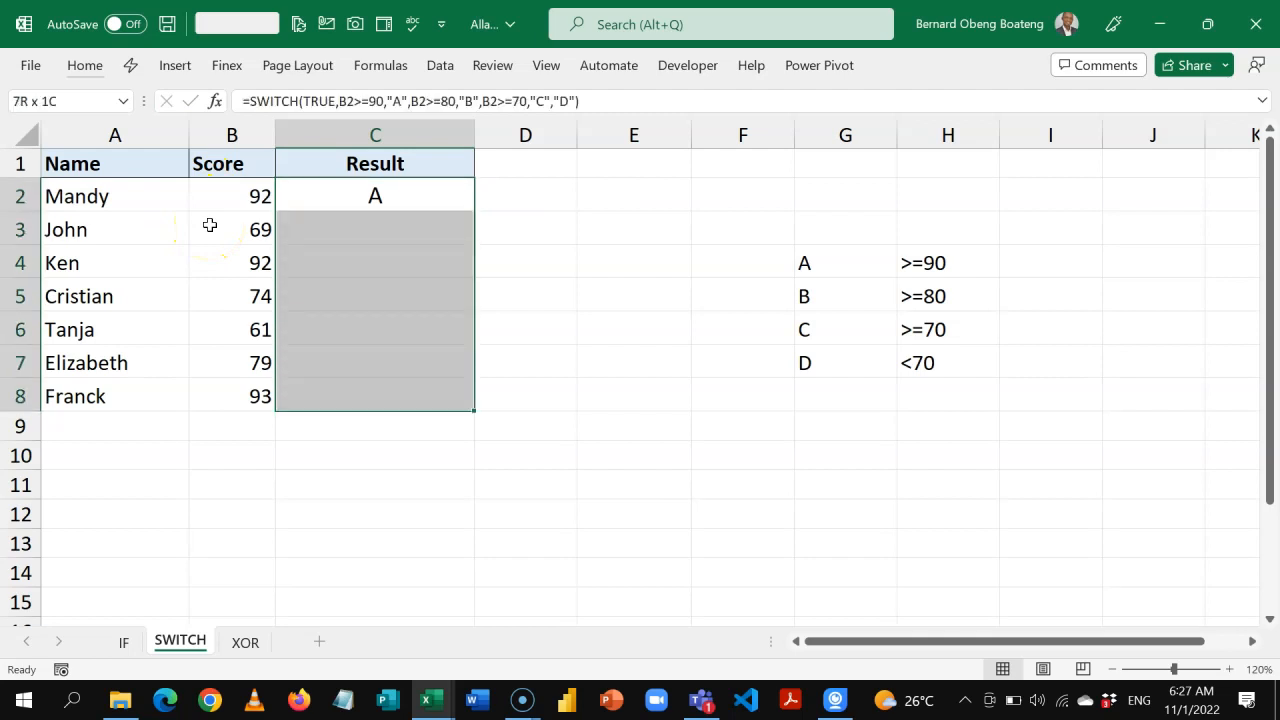
pyautogui.hotkey('ctrl', 'd')
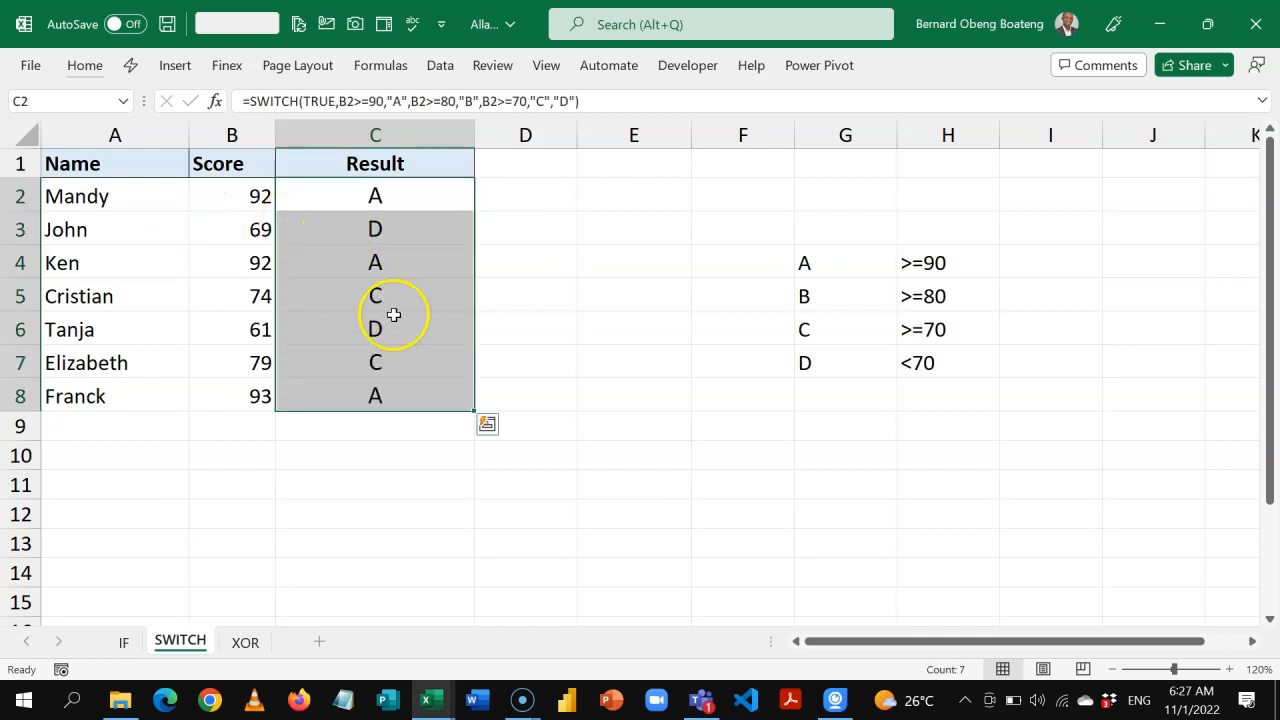
# Open the SWITCH formula in C2 to review its conditions and results.
pyautogui.click(422, 197)
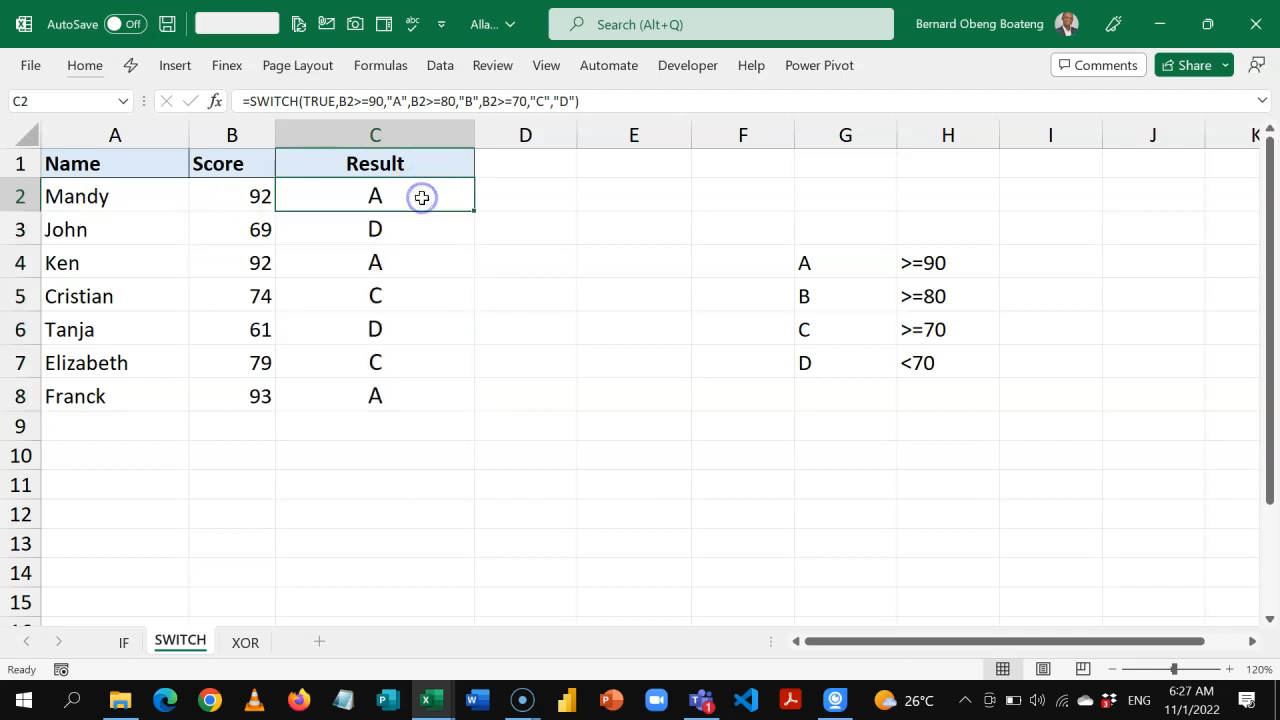
pyautogui.doubleClick(423, 196)
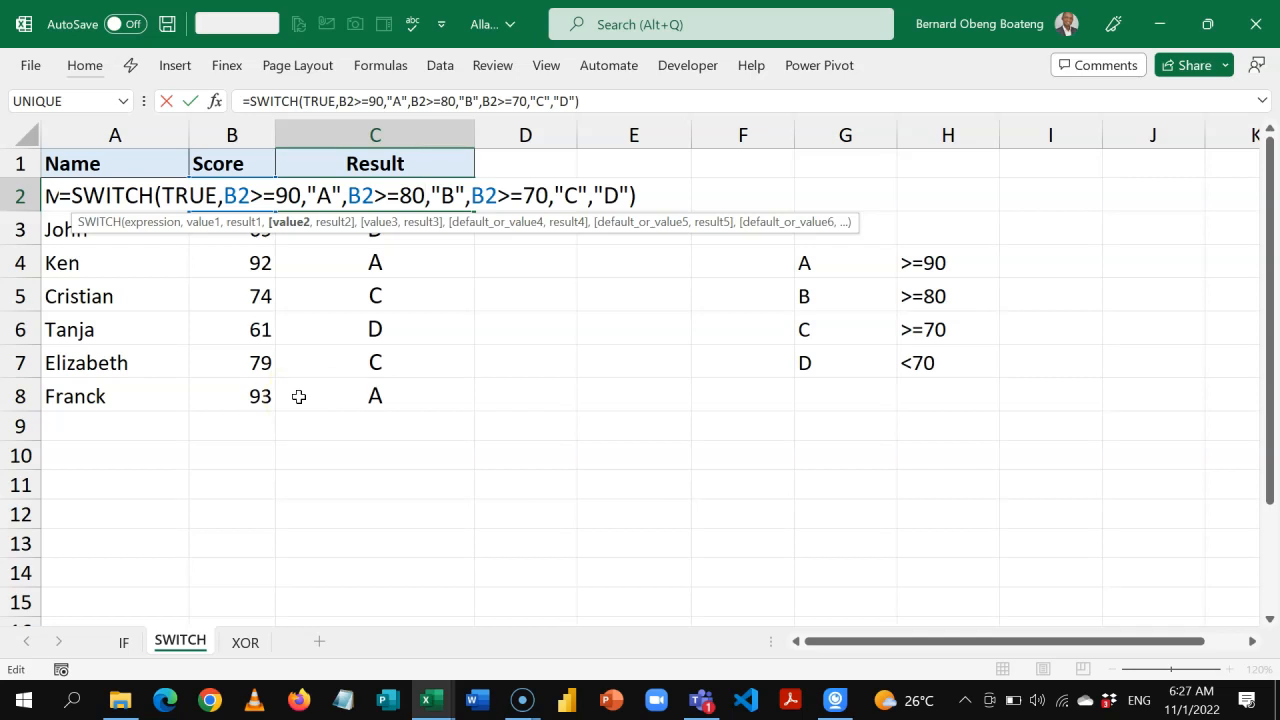
# On the XOR sheet, start an XOR formula in D2 with ISBLANK(B2) as its first test.
pyautogui.click(510, 205)
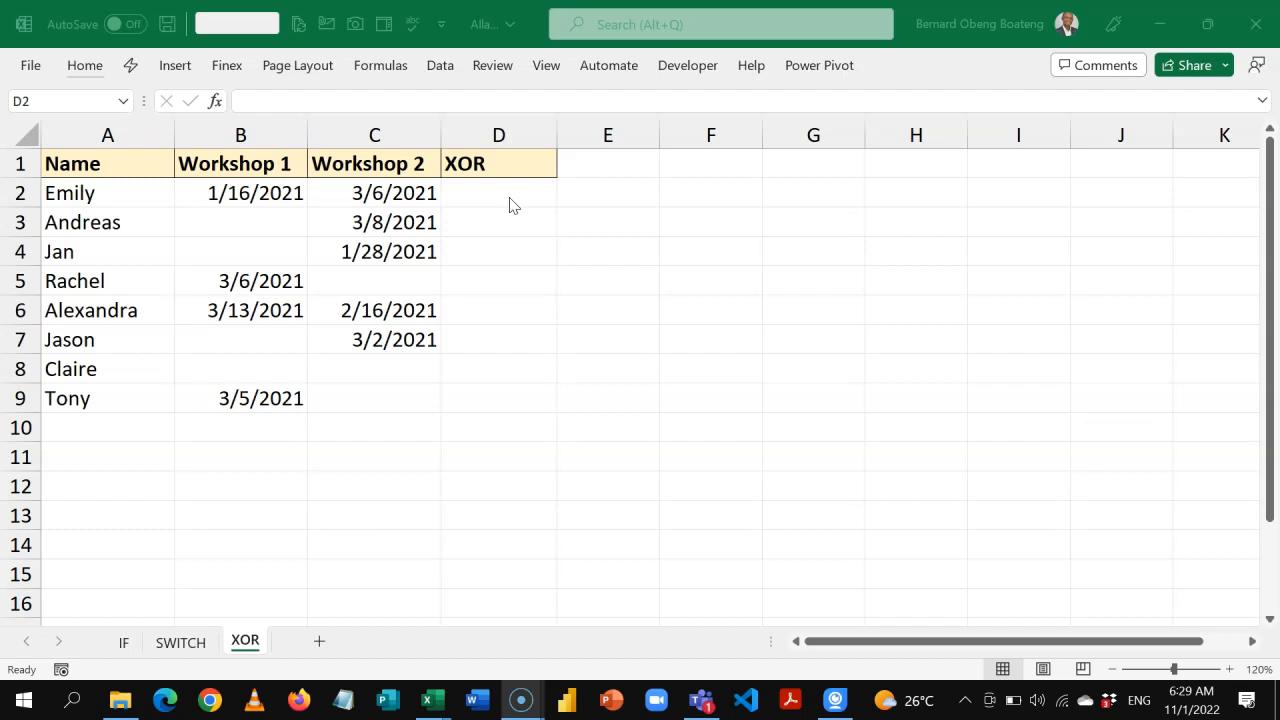
pyautogui.click(509, 205)
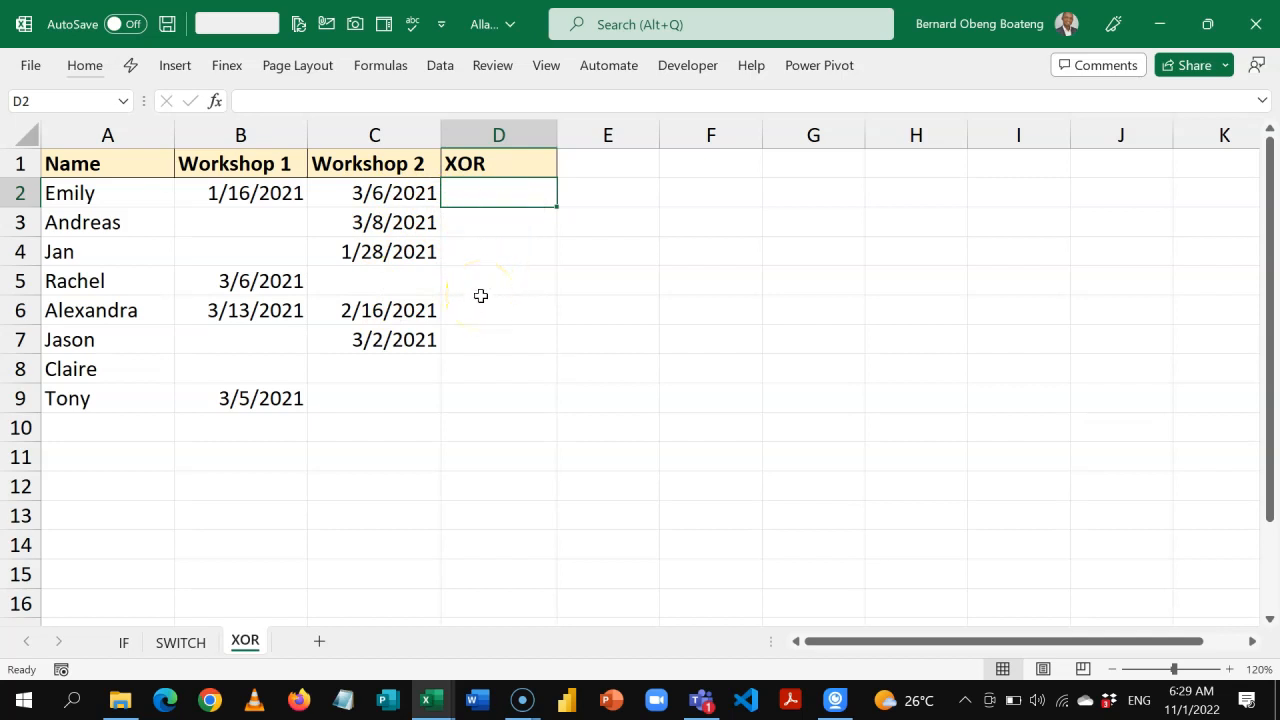
pyautogui.write('=XOR(')
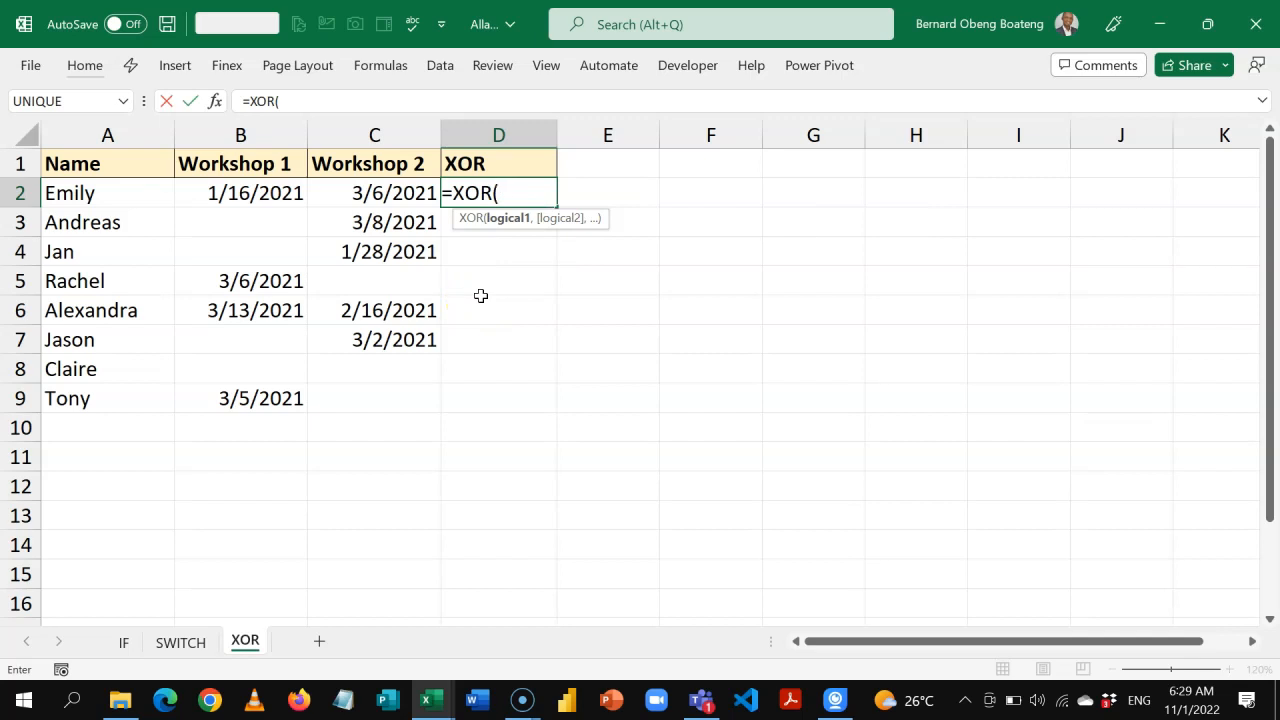
pyautogui.write('ISB')
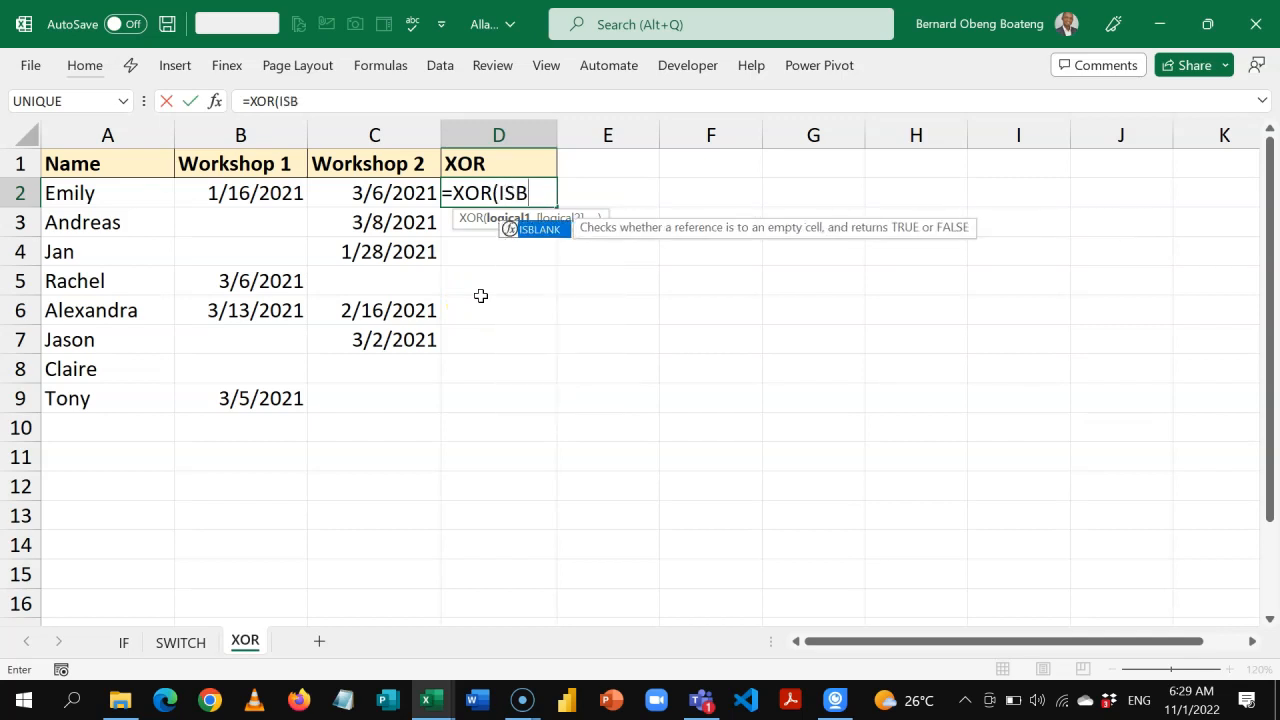
pyautogui.press('Tab')
pyautogui.click(262, 196)
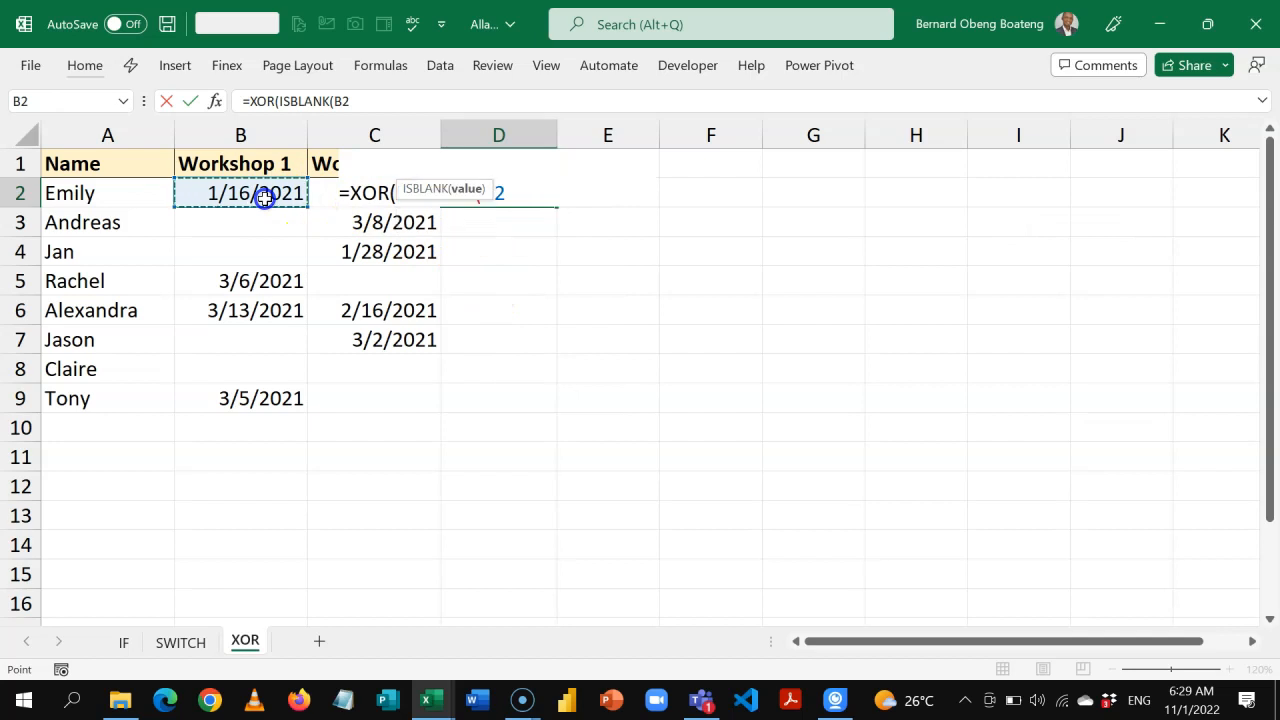
pyautogui.write(')')
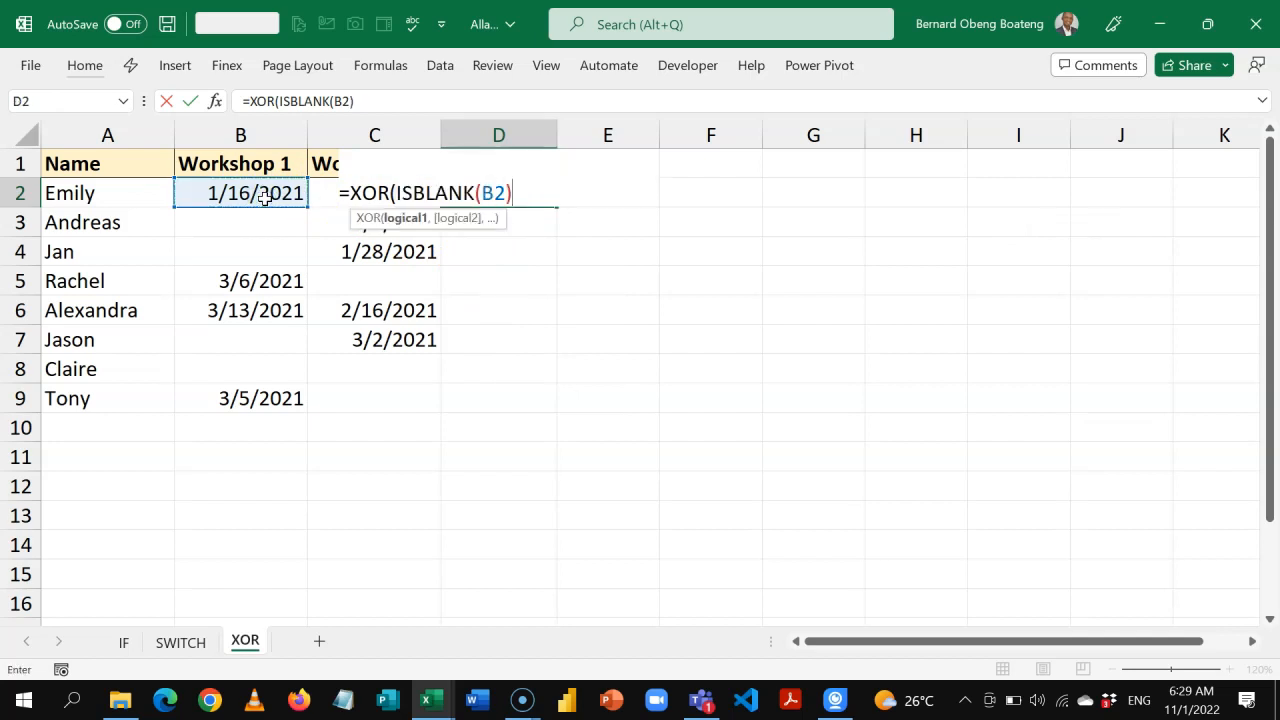
pyautogui.write(',ISB')
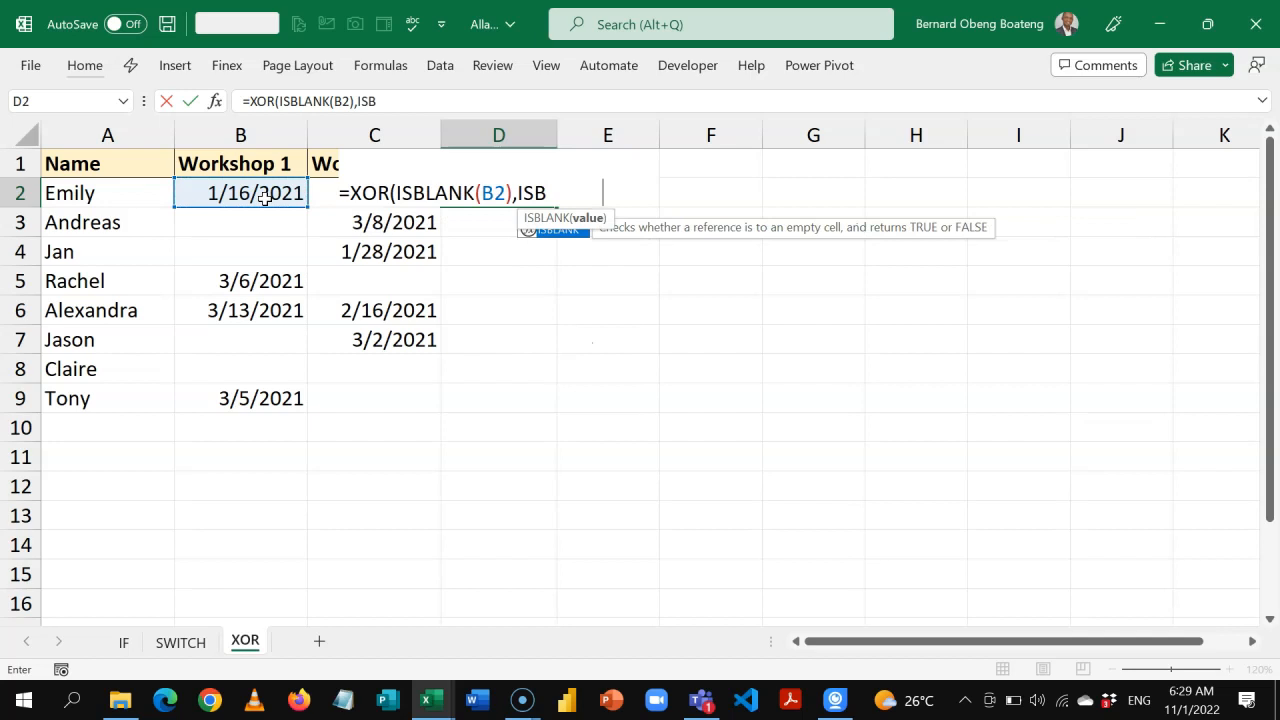
# Add ISBLANK(C2) as the second test of the XOR formula and enter it in D2.
pyautogui.press('Tab')
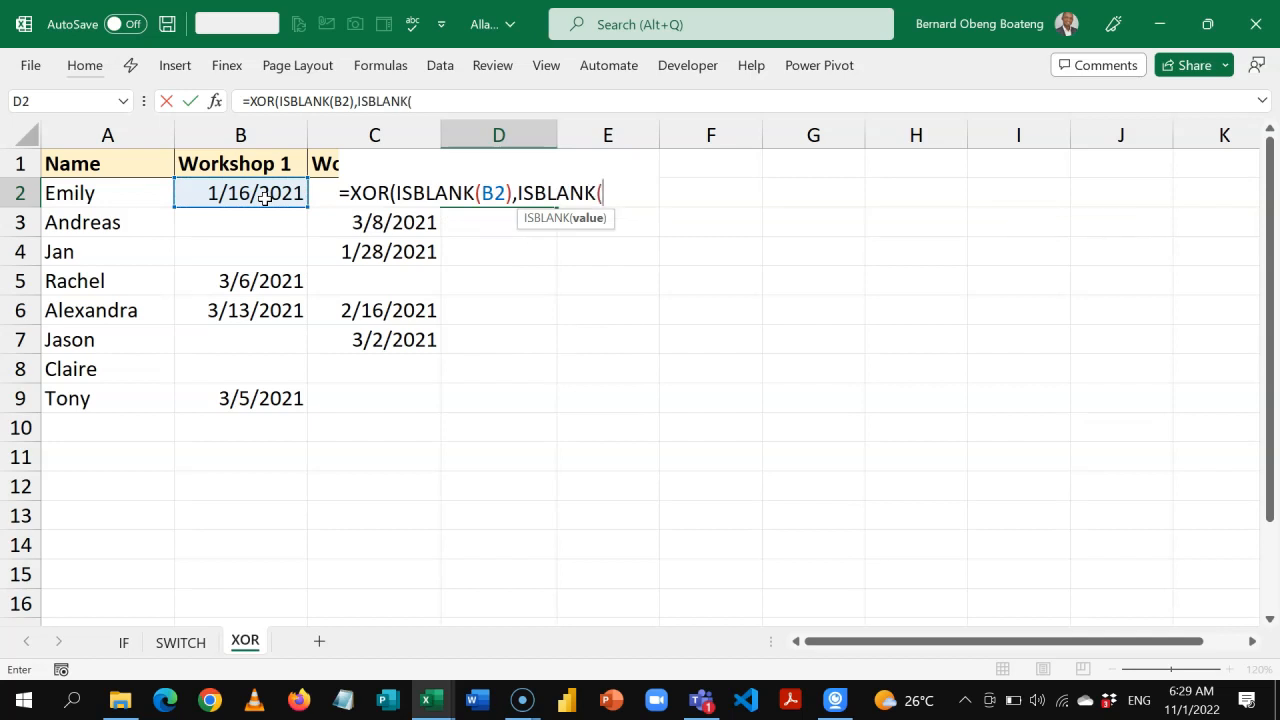
pyautogui.press('Left')
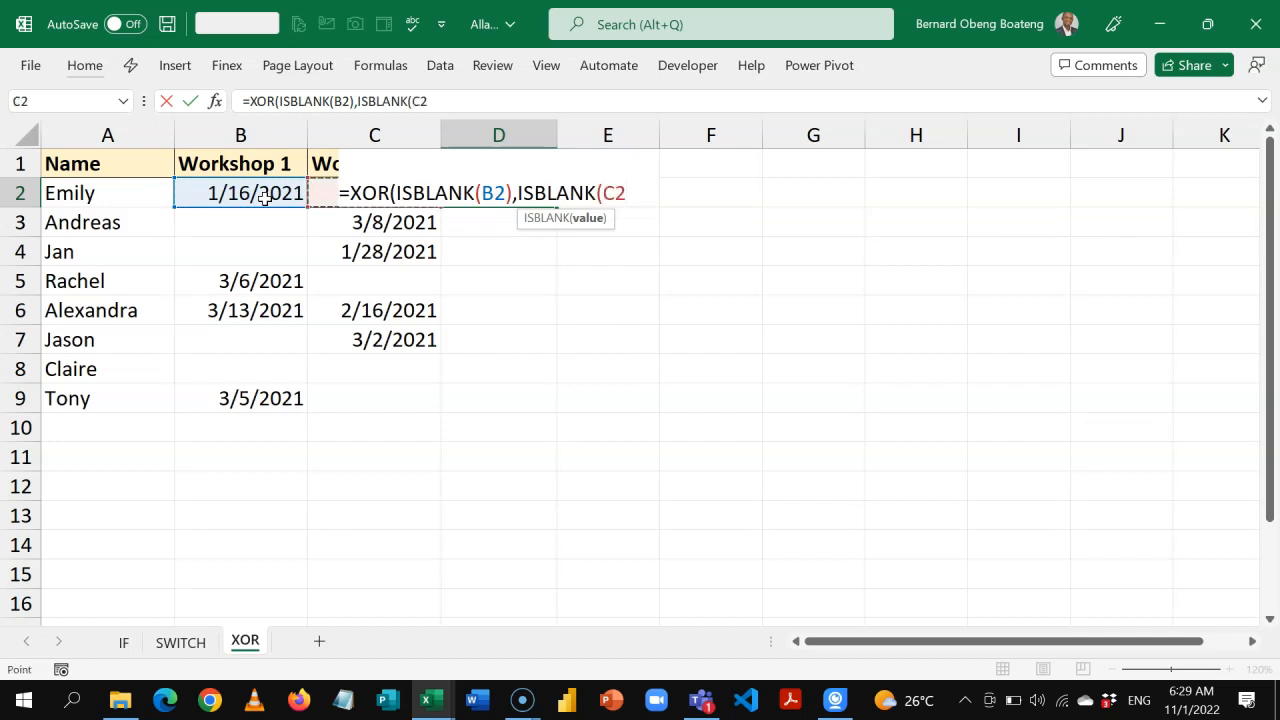
pyautogui.write(')')
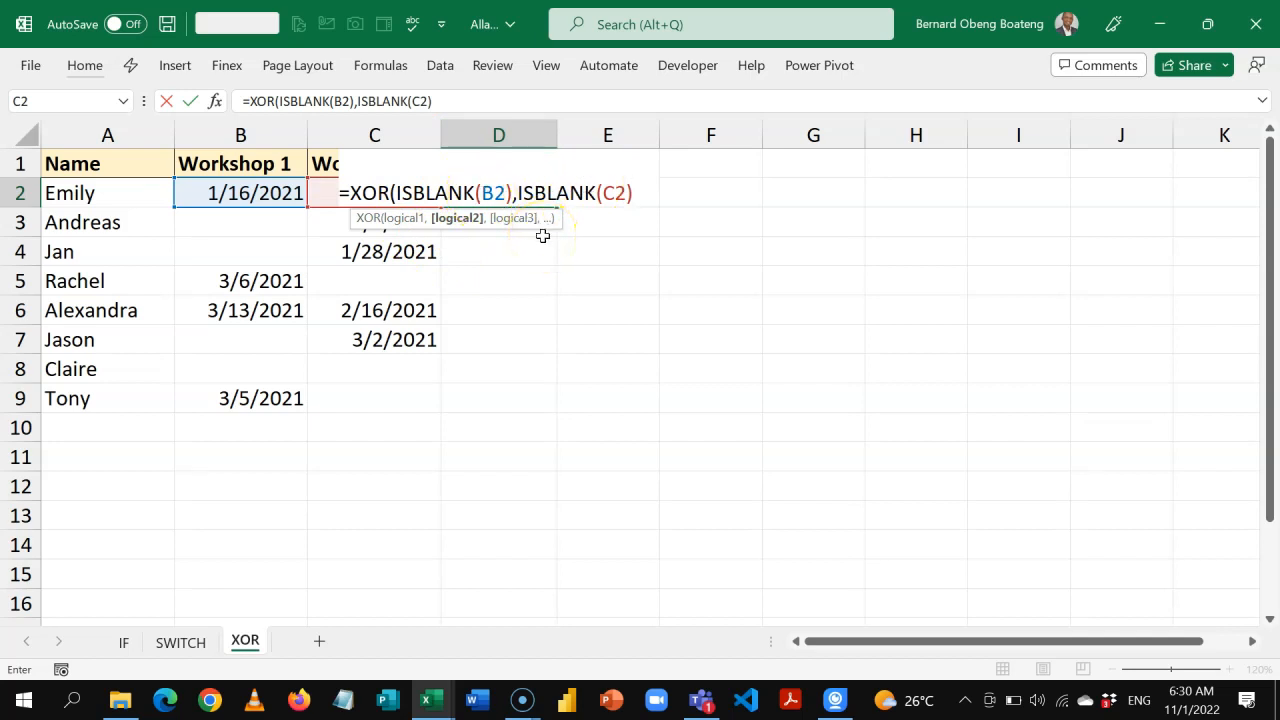
pyautogui.write(')')
pyautogui.press('Return')
pyautogui.press('Up')
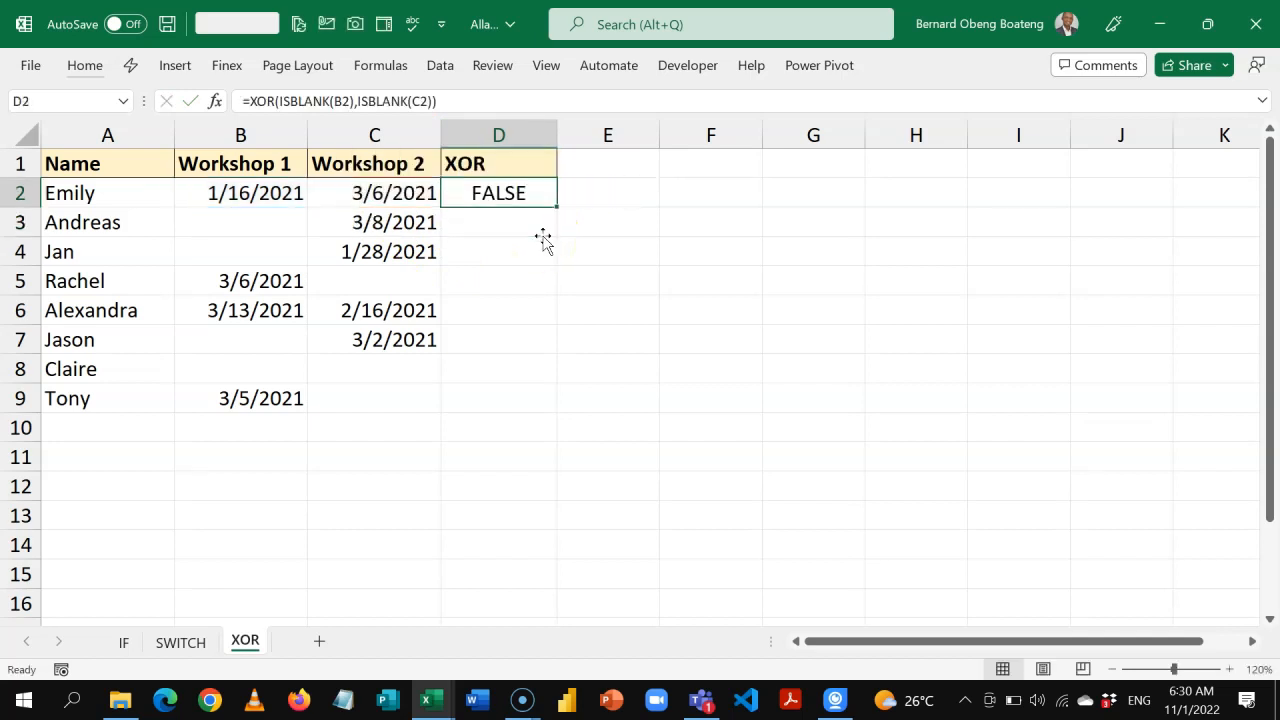
# Fill the XOR formula from D2 down to D9.
pyautogui.click(520, 193)
pyautogui.click(520, 220)
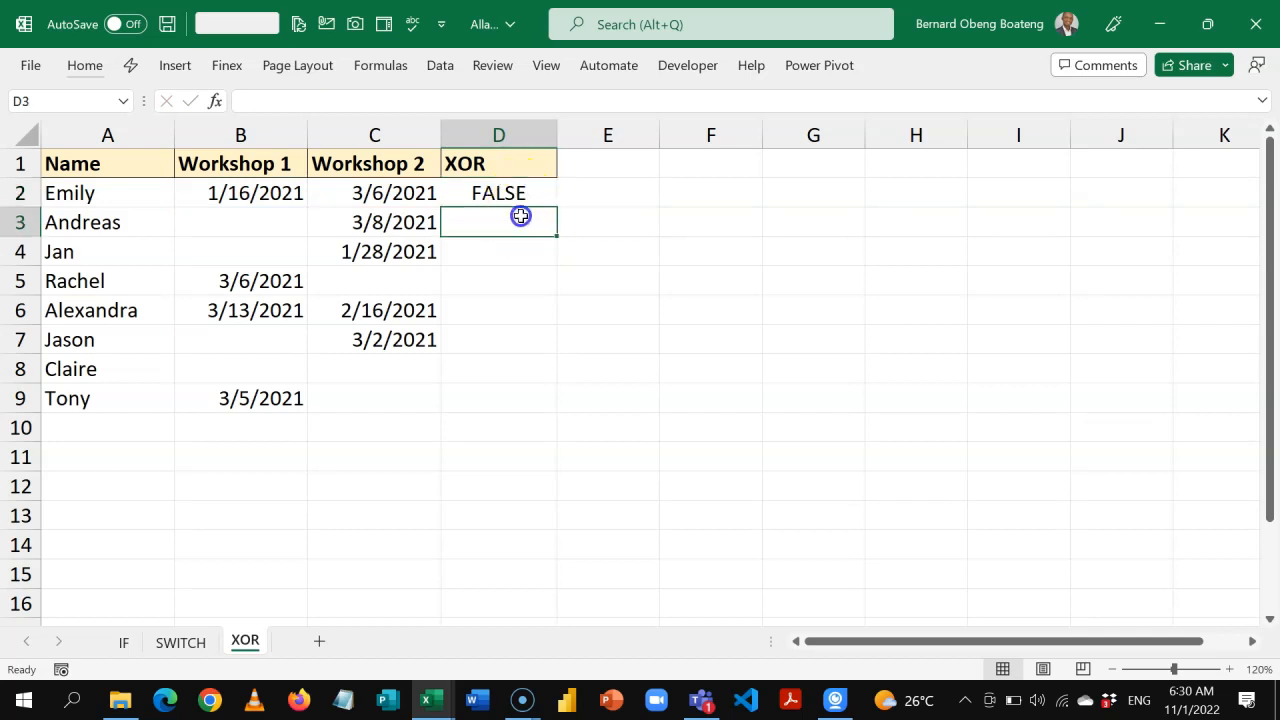
pyautogui.hotkey('ctrl', 'd')
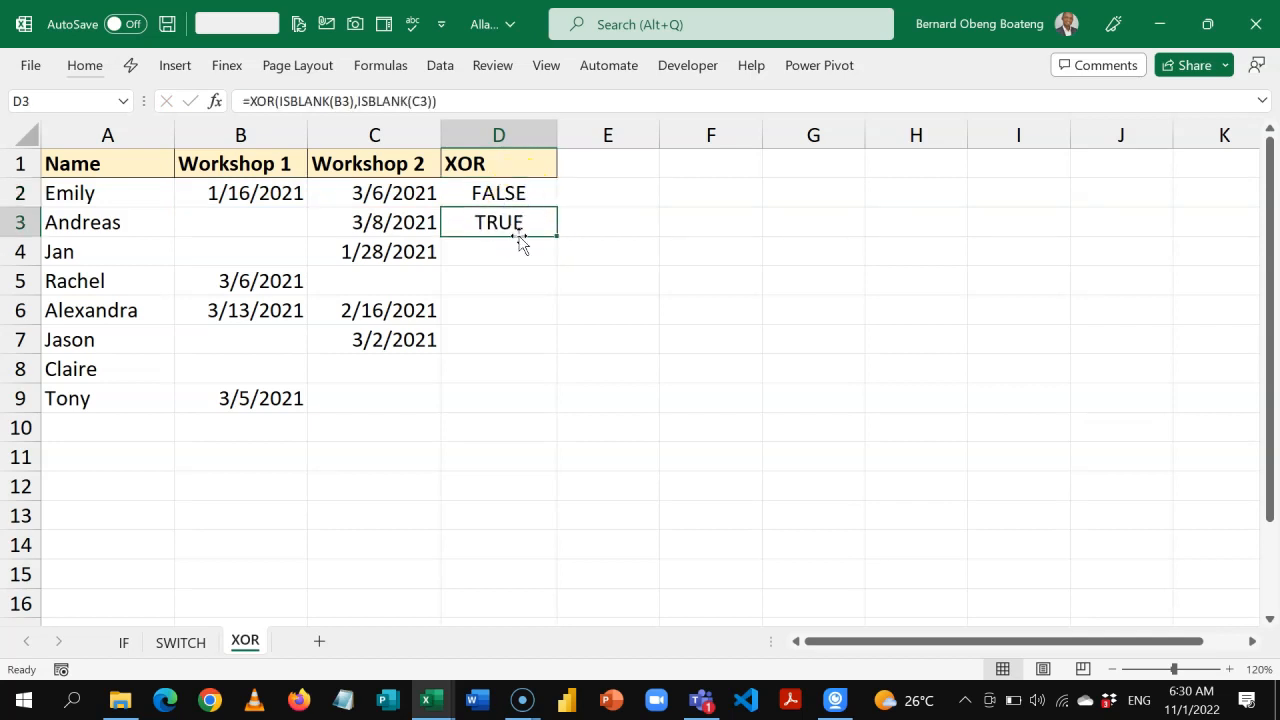
pyautogui.hotkey('shift', 'Down')
pyautogui.hotkey('shift', 'Down')
pyautogui.hotkey('shift', 'Down')
pyautogui.hotkey('shift', 'Down')
pyautogui.hotkey('shift', 'Down')
pyautogui.hotkey('shift', 'Down')
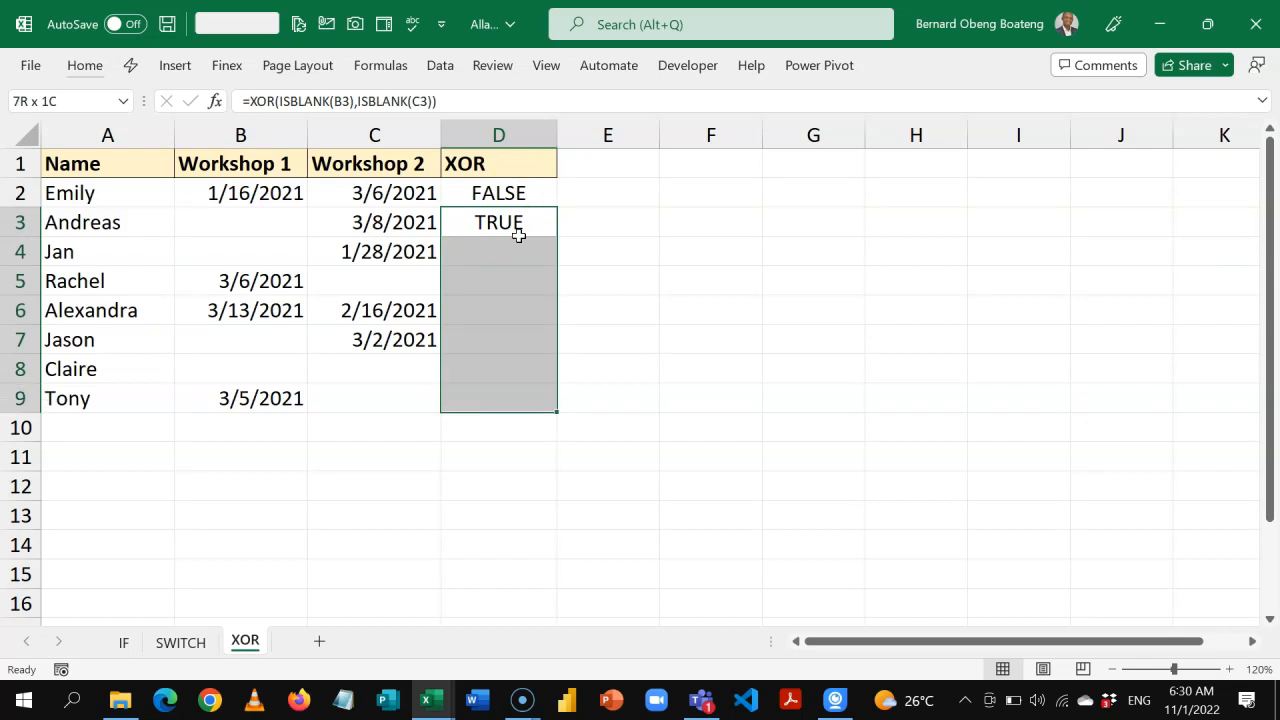
pyautogui.hotkey('ctrl', 'd')
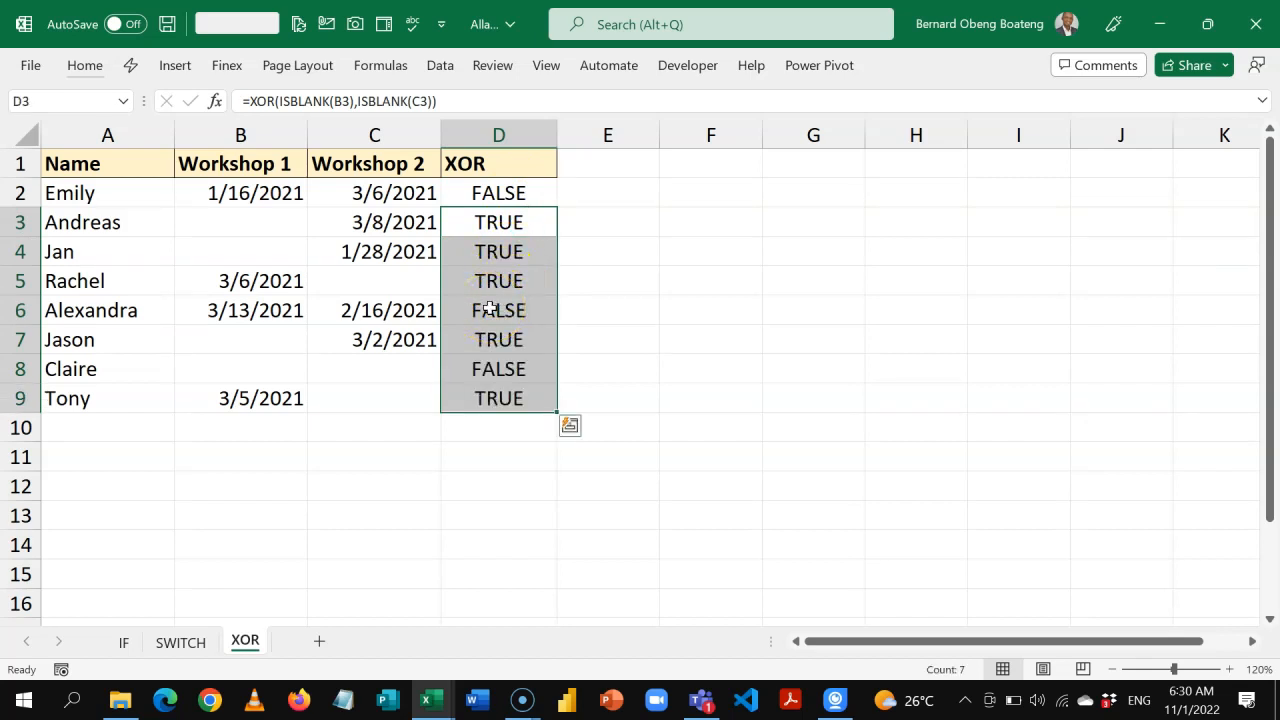
pyautogui.click(497, 339)
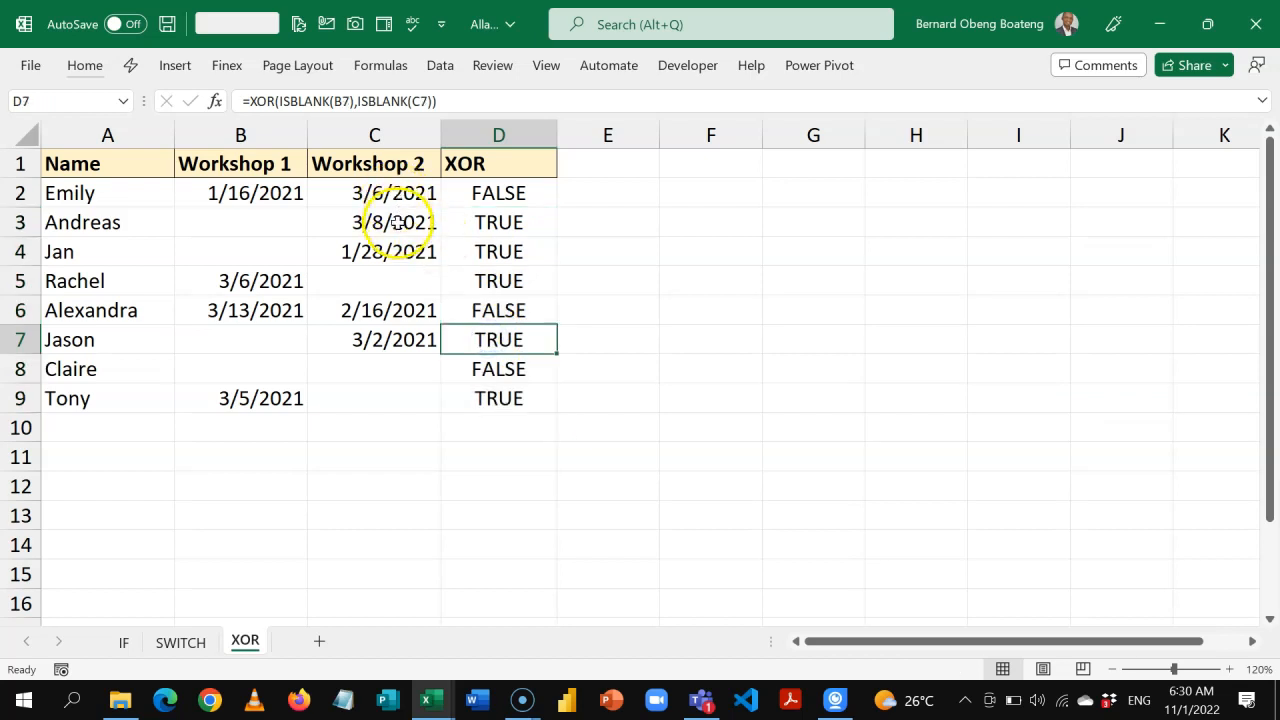
# Wrap the XOR formula in D2 in an IF function so that it serves as the logical test.
pyautogui.doubleClick(532, 196)
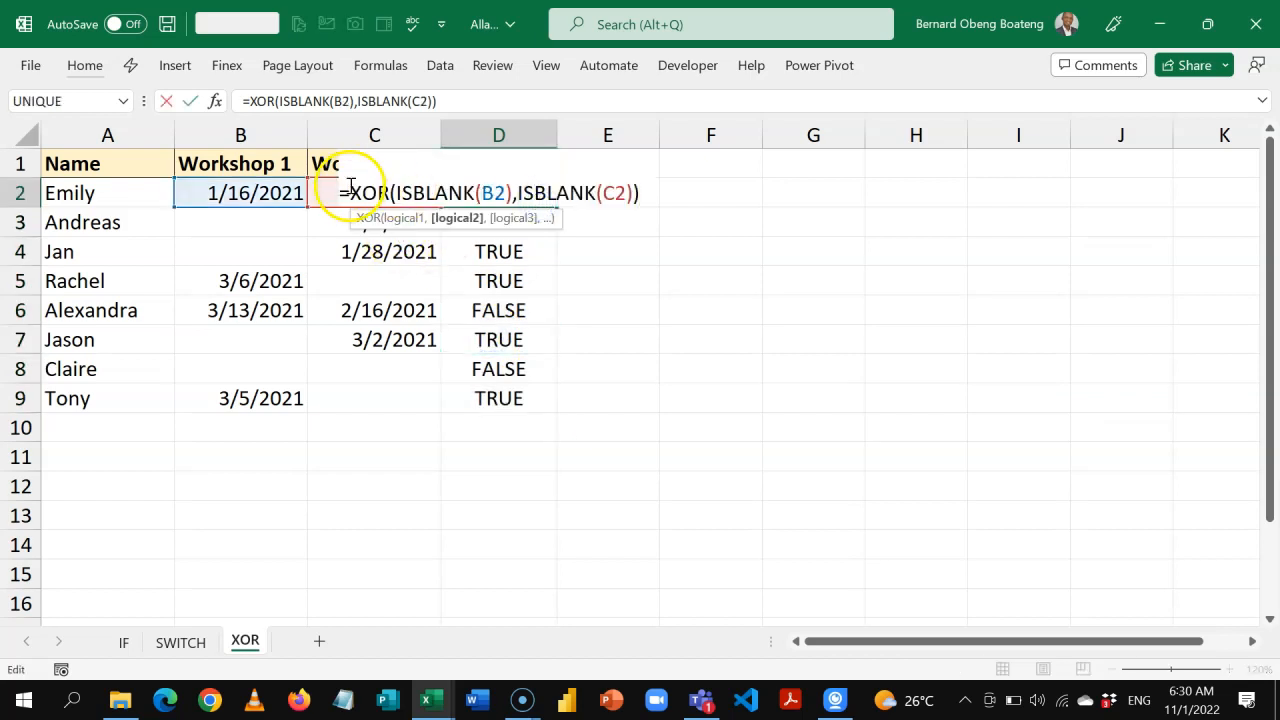
pyautogui.write('if')
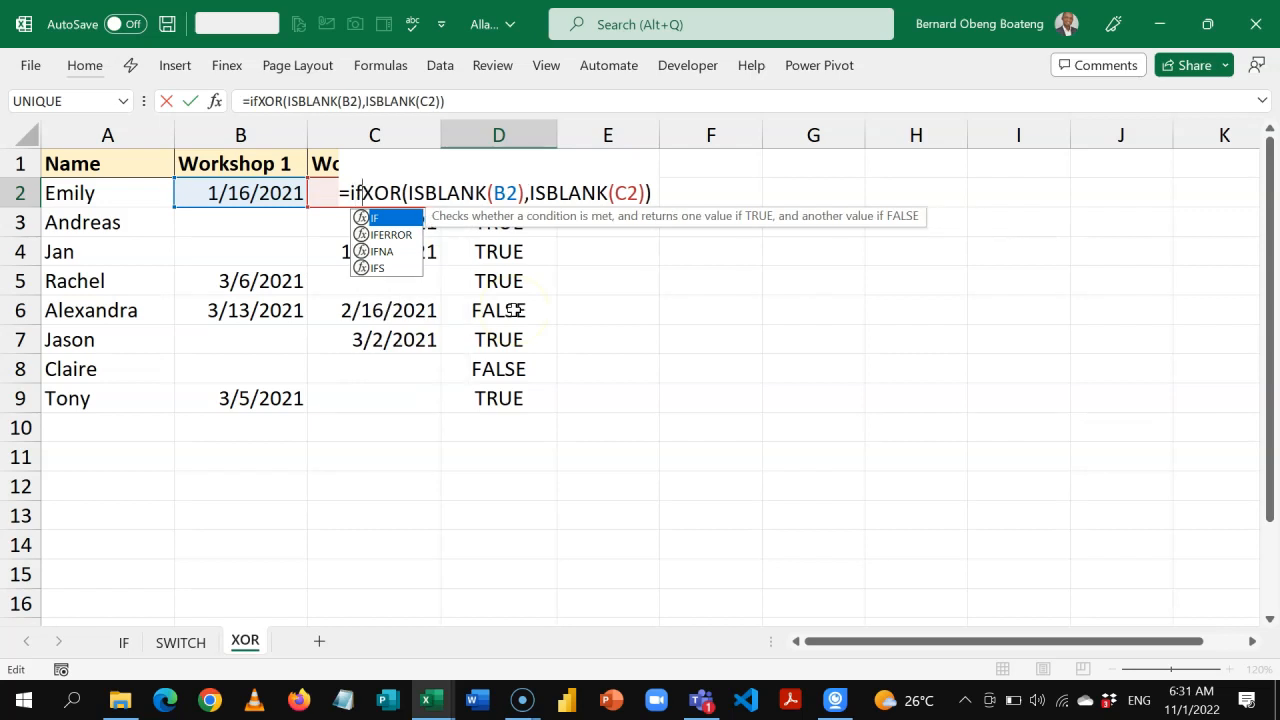
pyautogui.press('Tab')
pyautogui.click(609, 199)
# Give the IF formula in D2 "Yes" as the true result and "No" as the false result, and enter it.
pyautogui.write(',"')
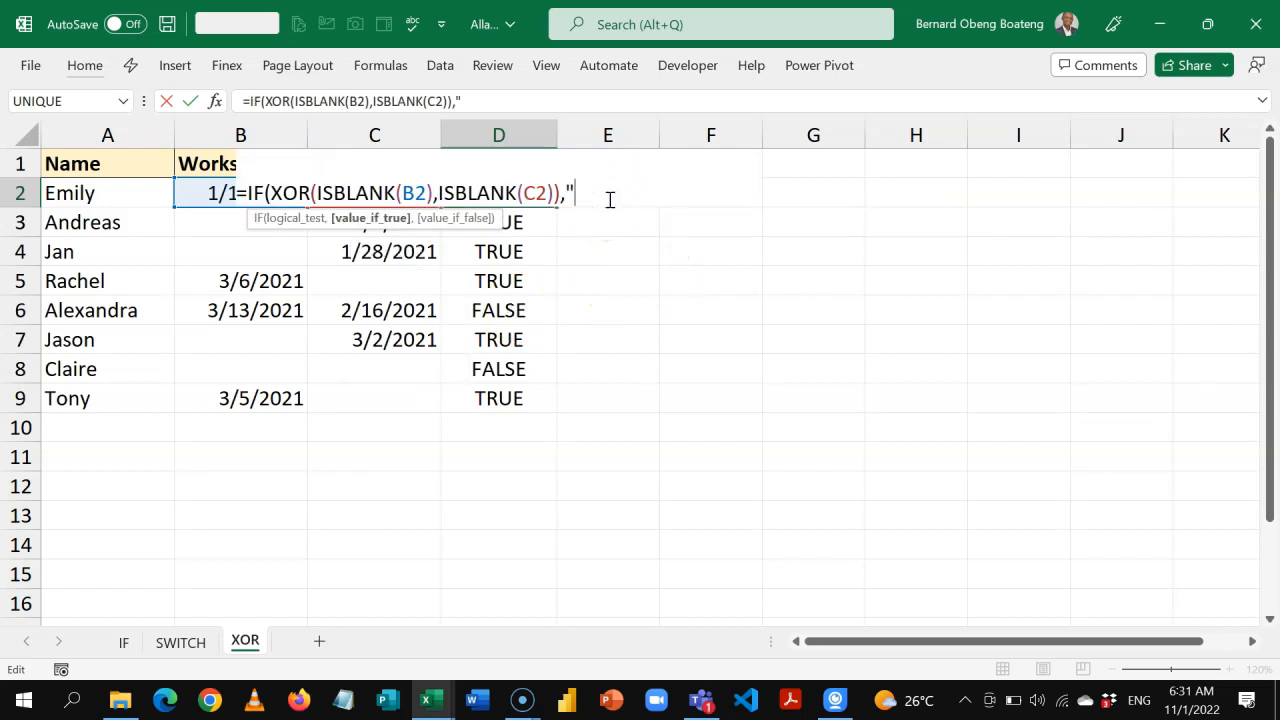
pyautogui.write('Yes","No")')
pyautogui.press('Return')
pyautogui.press('Up')
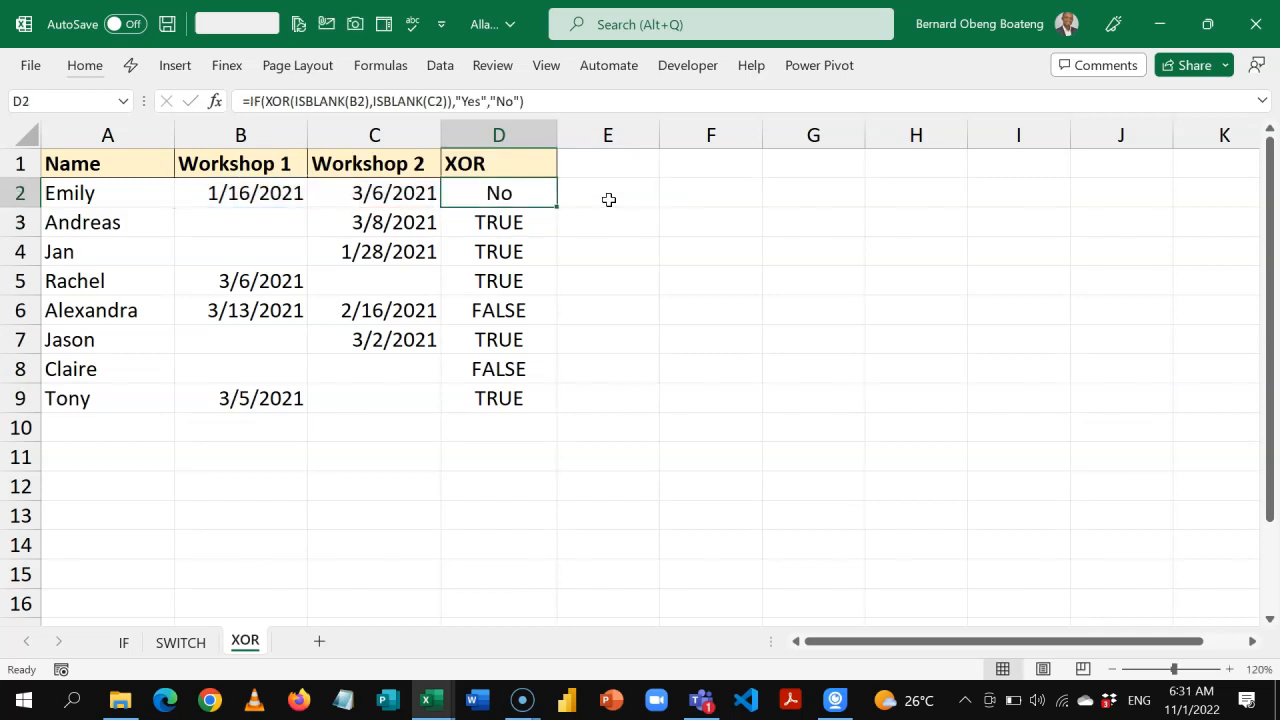
# Fill the combined IF and XOR formula from D2 down to D9 and select D3.
pyautogui.hotkey('shift', 'Down')
pyautogui.hotkey('shift', 'Down')
pyautogui.hotkey('shift', 'Down')
pyautogui.hotkey('shift', 'Down')
pyautogui.hotkey('shift', 'Down')
pyautogui.hotkey('shift', 'Down')
pyautogui.hotkey('shift', 'Down')
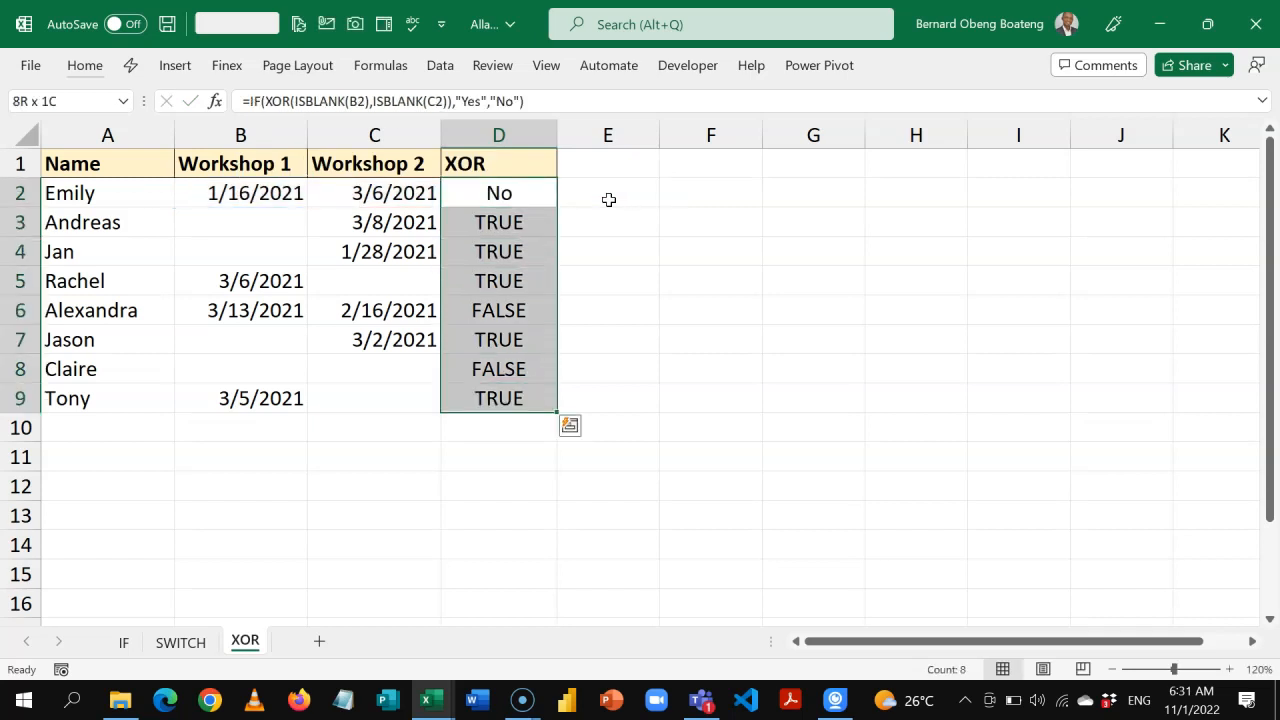
pyautogui.hotkey('ctrl', 'd')
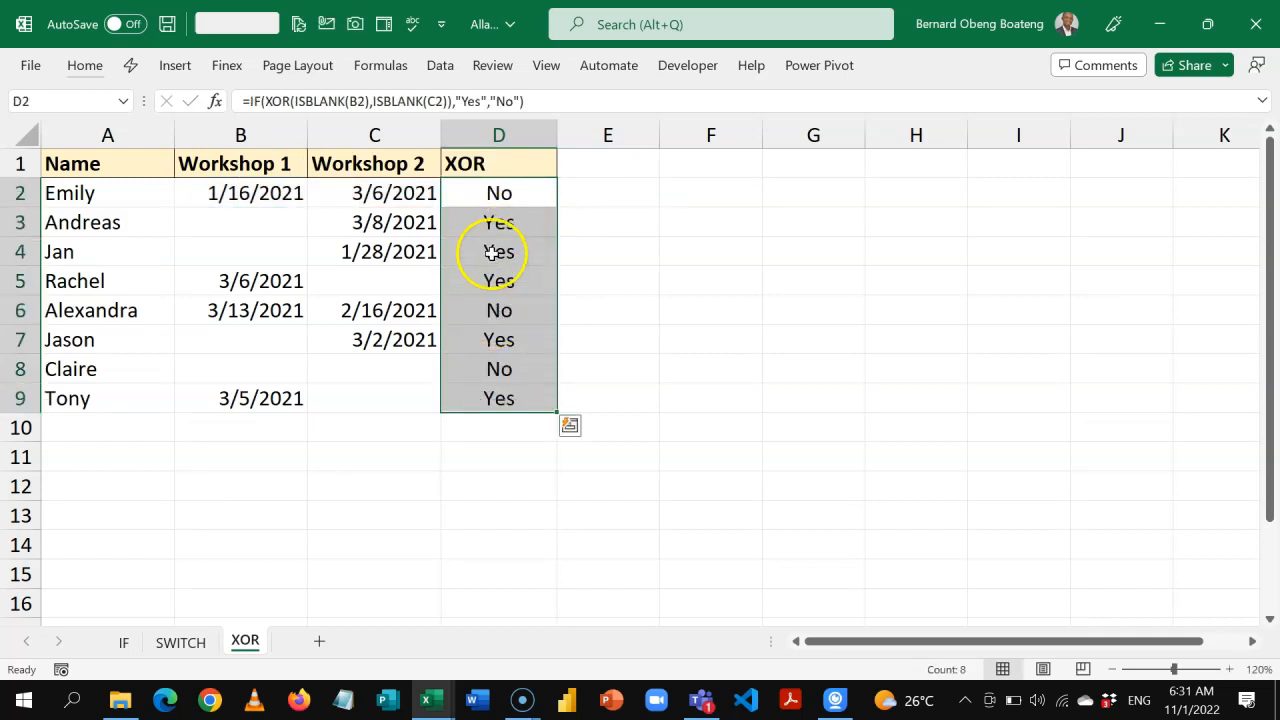
pyautogui.click(507, 224)
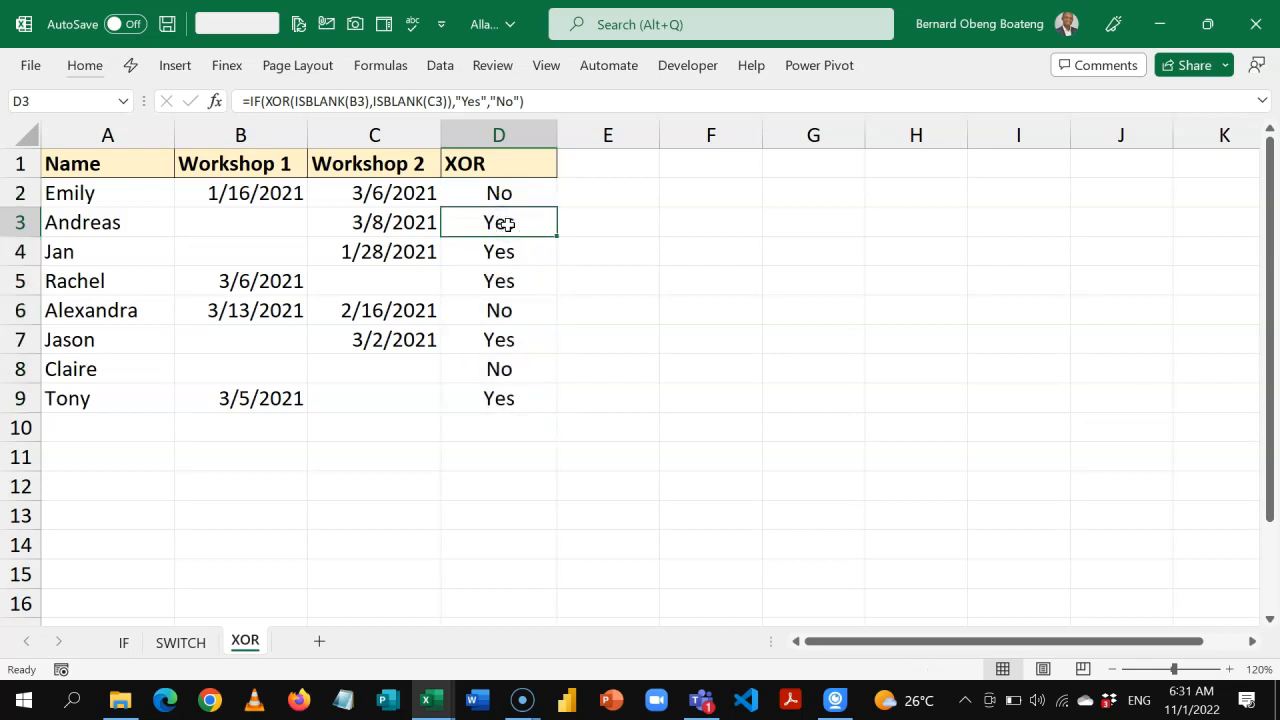